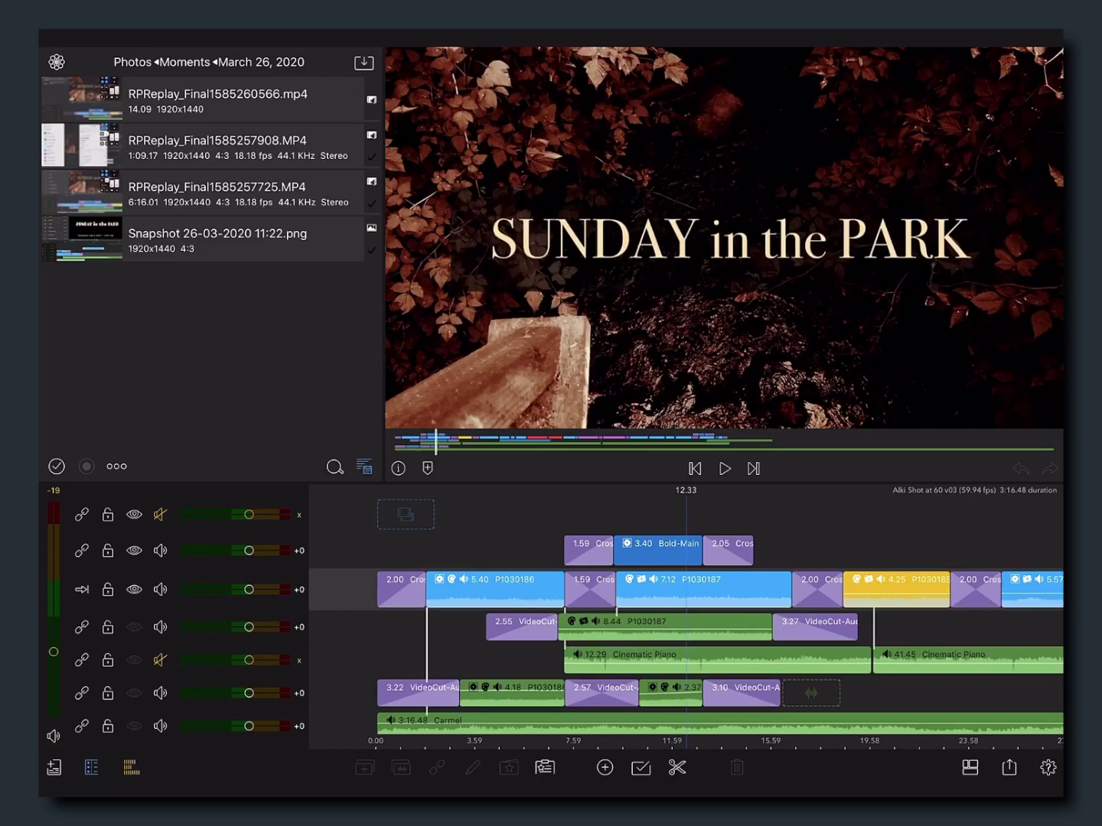
Open the title clip for editing and select the SUNDAY in the PARK text layer
scroll(684, 620, "left", 2)
scroll(685, 619, "left", 1)
scroll(686, 620, "left", 2)
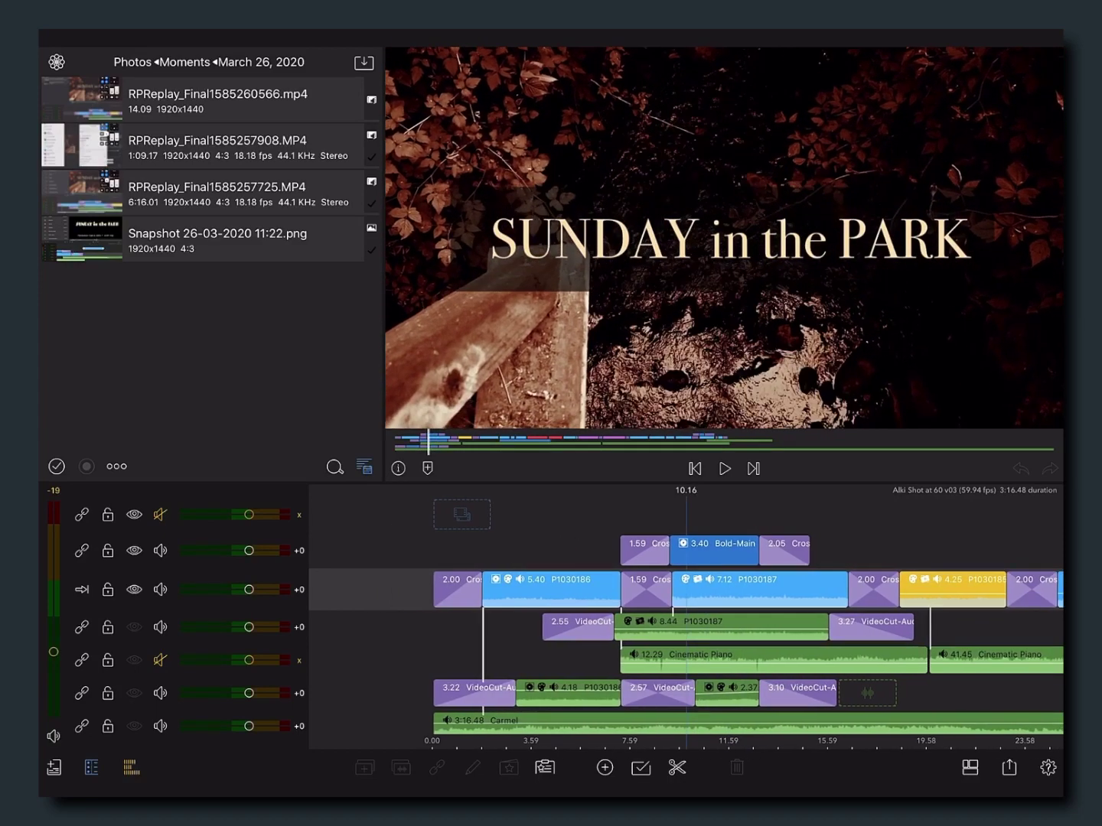
scroll(686, 620, "right", 3)
scroll(686, 620, "left", 1)
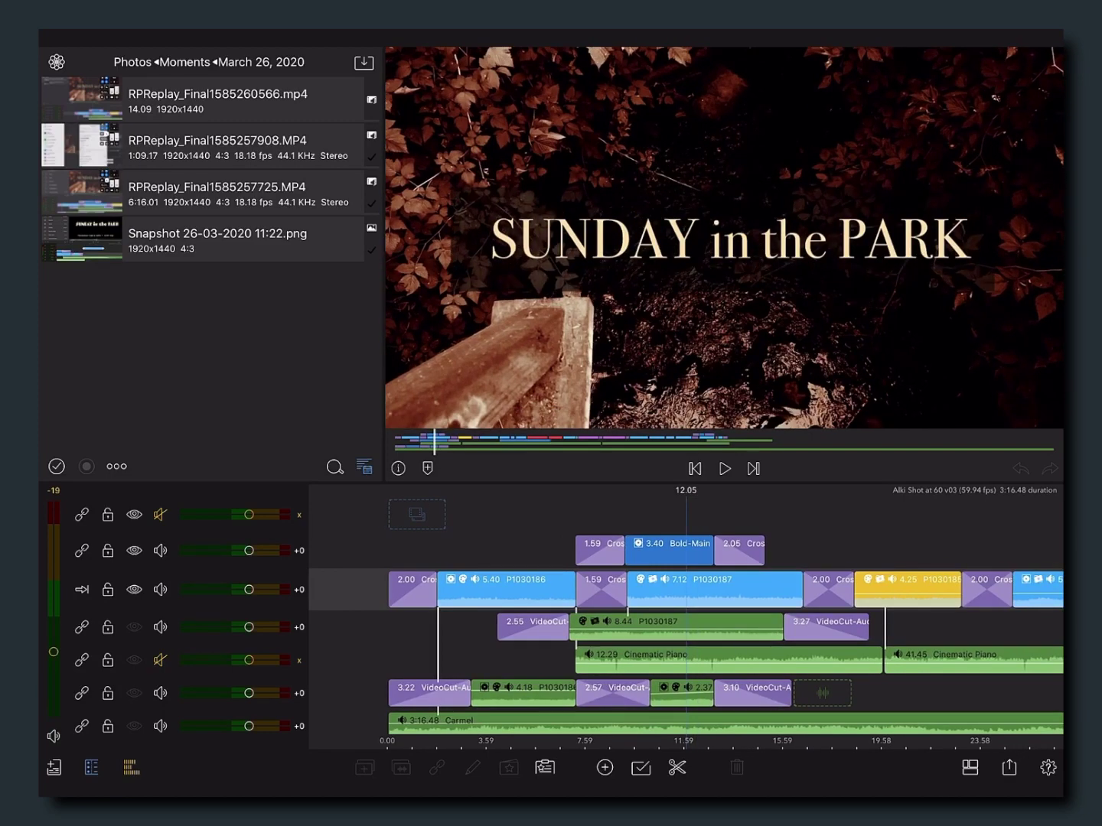
double_click(668, 543)
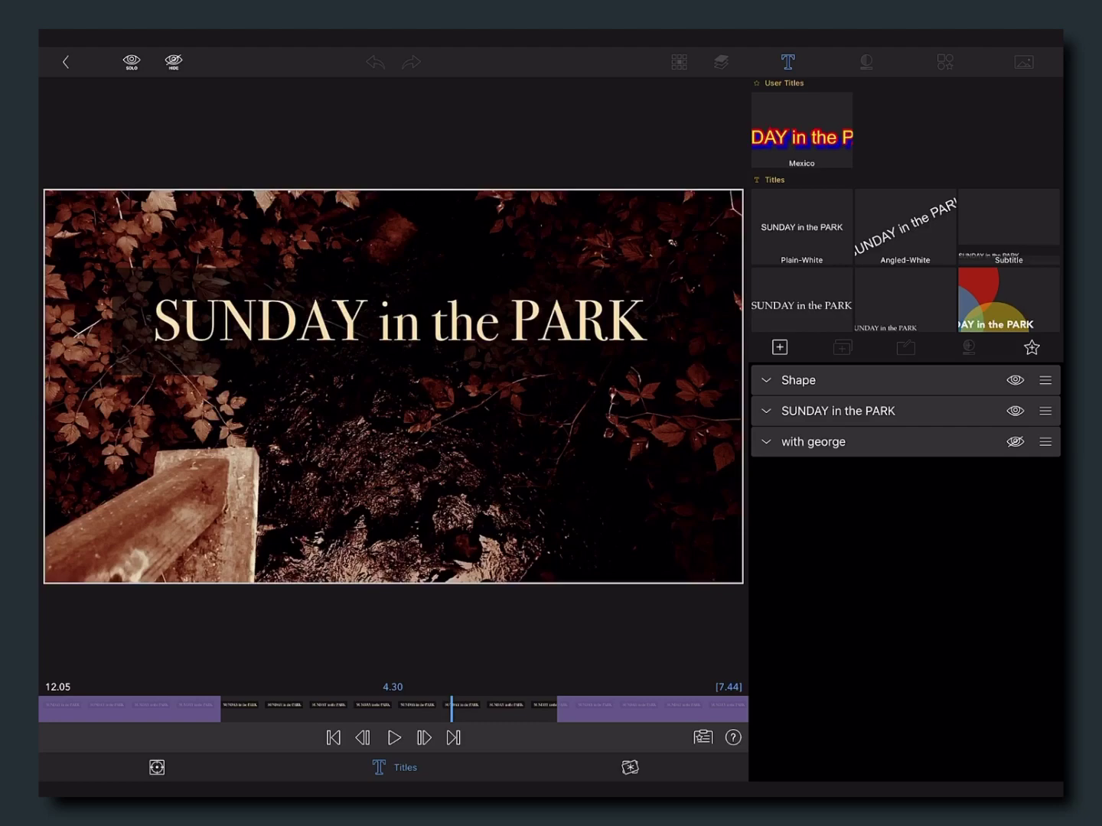
left_click(838, 411)
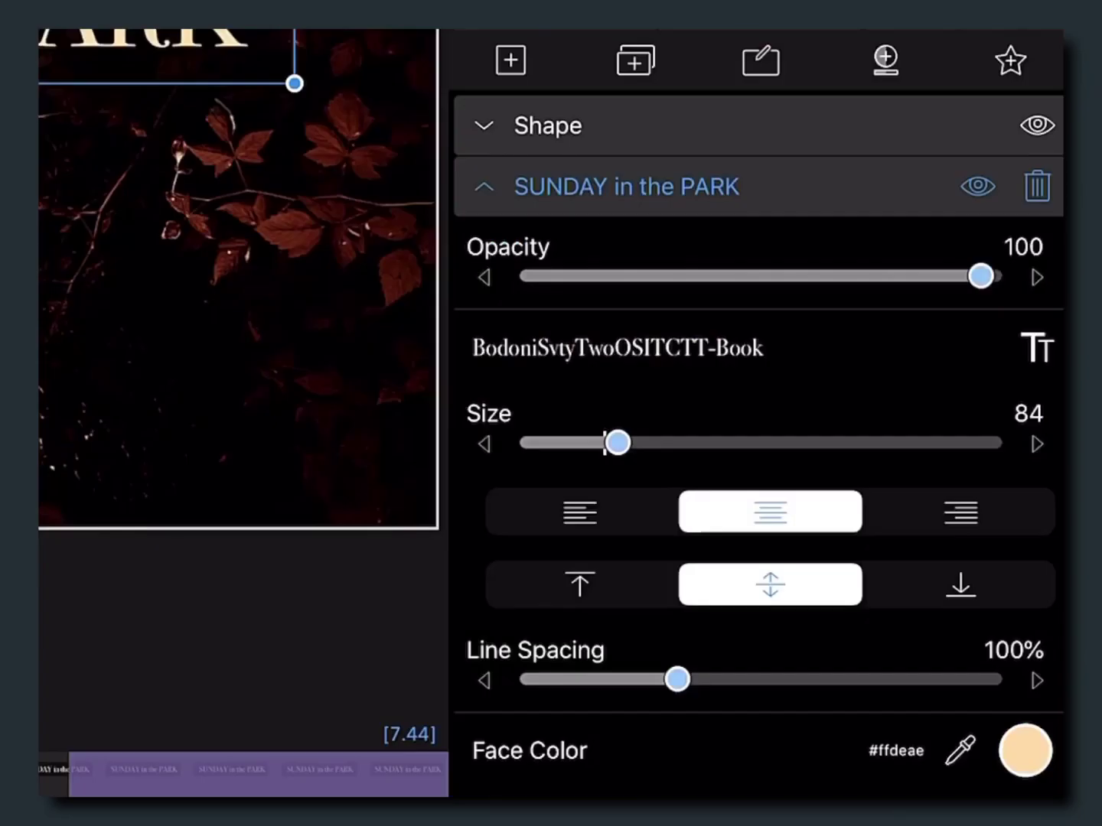
Change the title's font from Bodoni to the handwritten Over the Rainbow
left_click(617, 348)
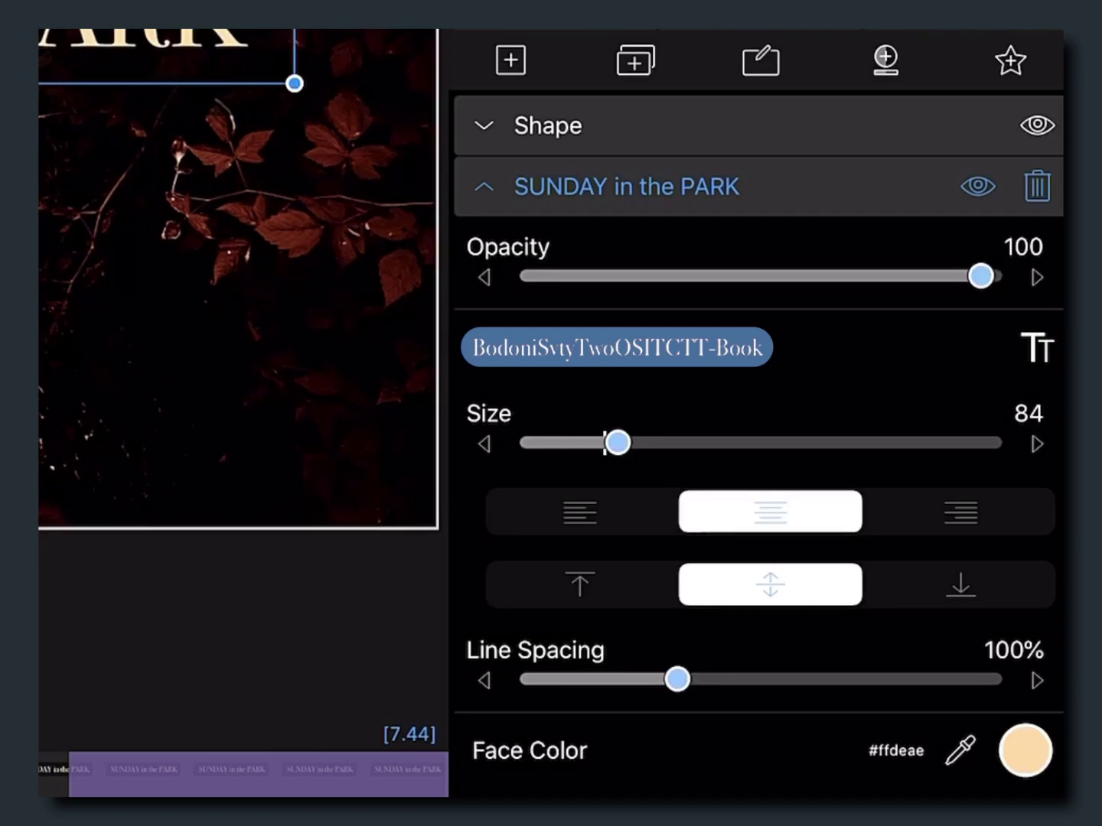
left_click(640, 348)
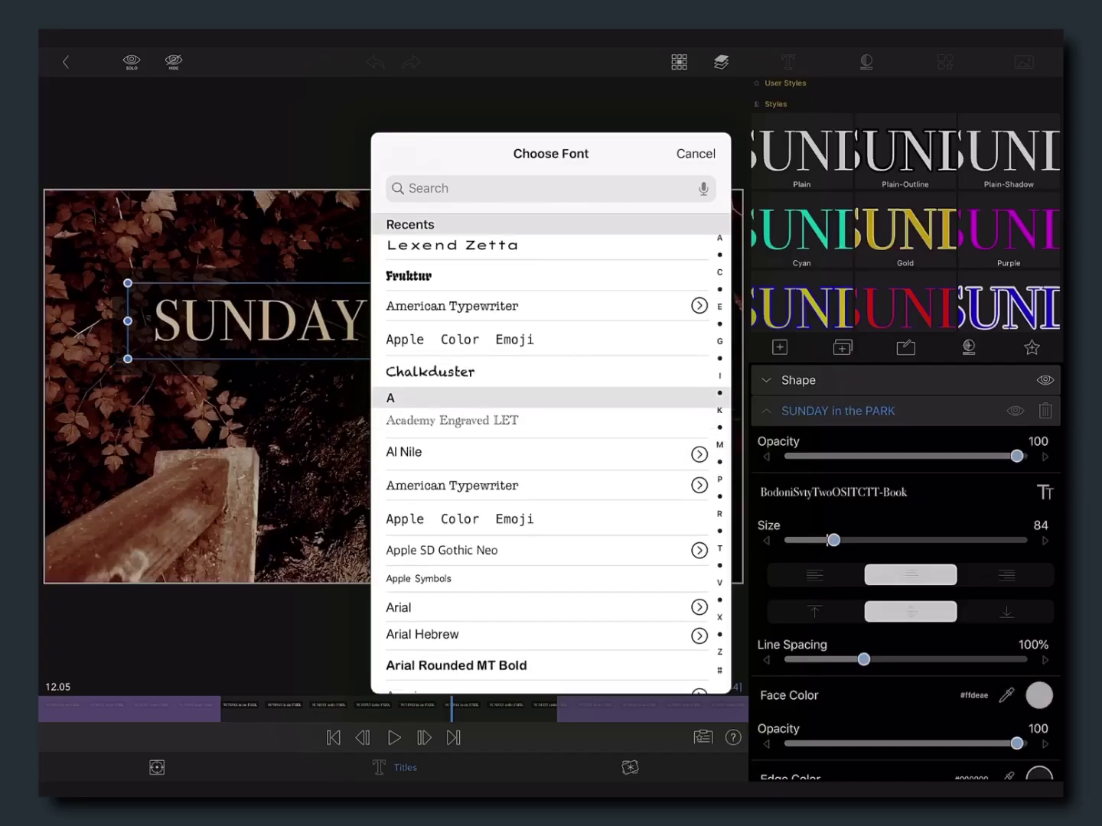
scroll(550, 458, "down", 2)
scroll(552, 459, "down", 2)
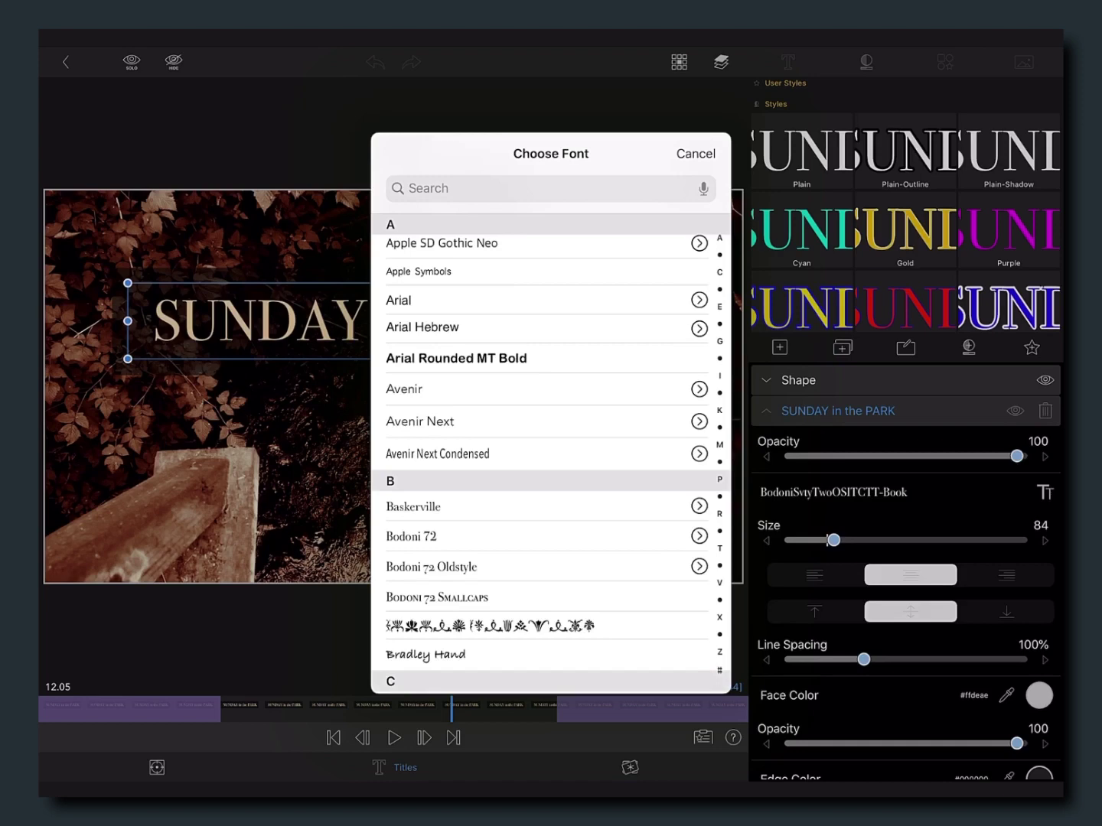
scroll(551, 459, "down", 2)
scroll(551, 458, "down", 3)
scroll(551, 459, "down", 3)
scroll(550, 458, "down", 2)
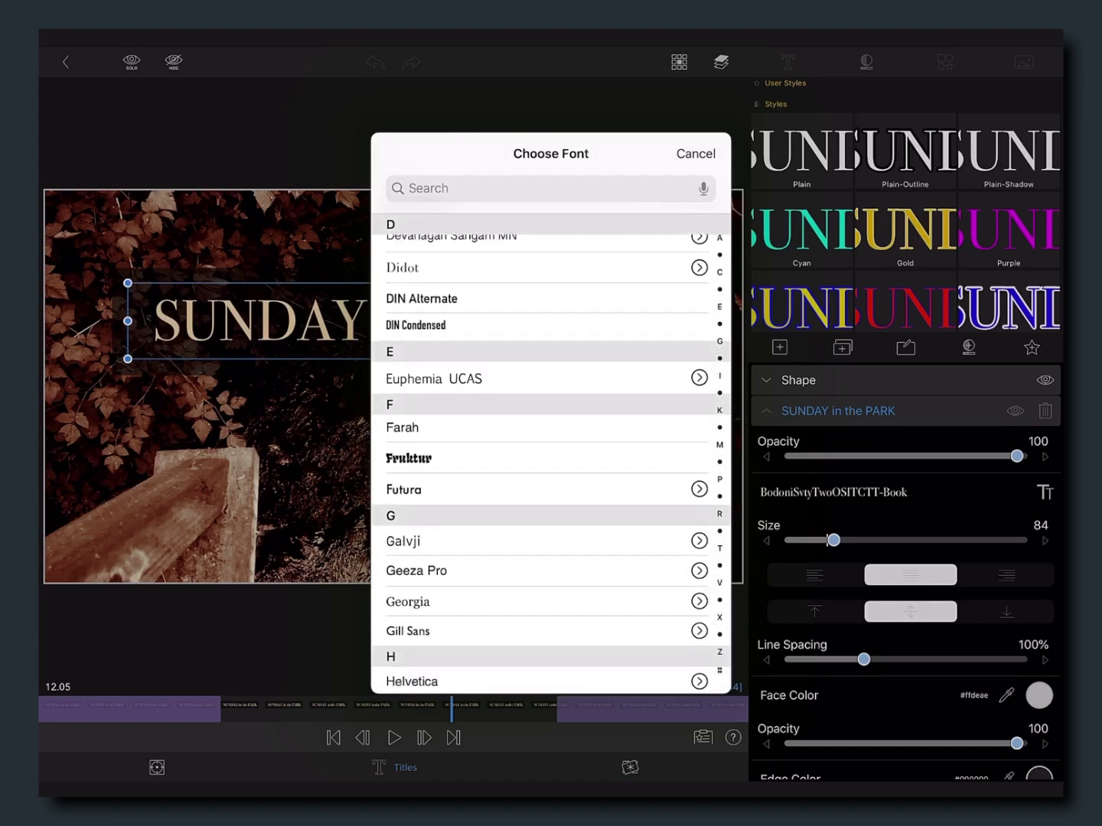
scroll(551, 458, "down", 3)
scroll(550, 459, "down", 3)
scroll(551, 459, "down", 3)
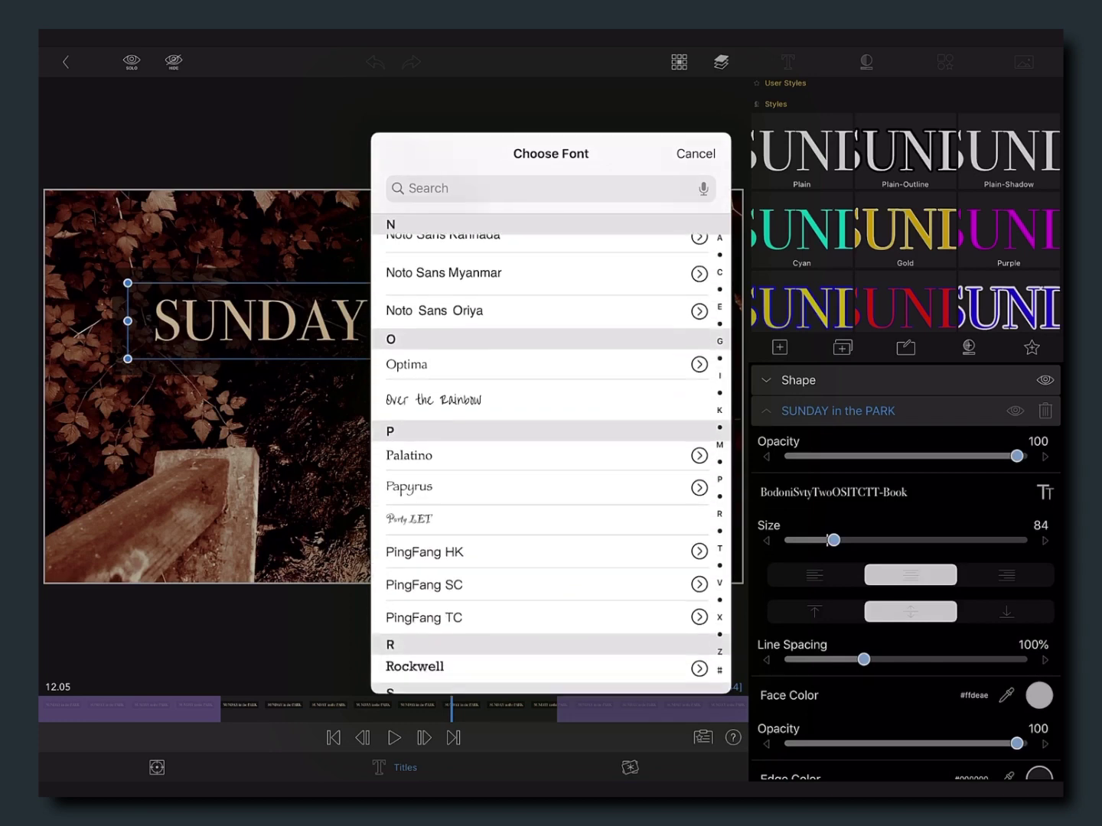
scroll(551, 458, "up", 2)
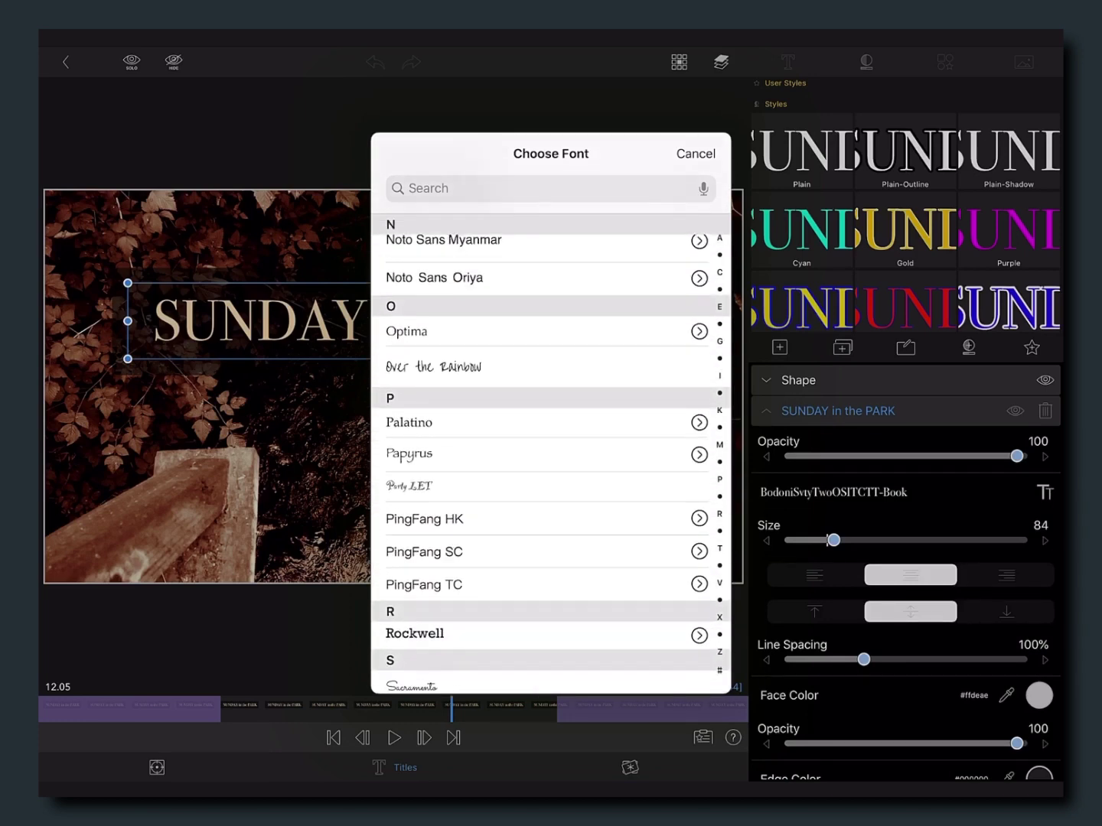
scroll(551, 459, "up", 1)
left_click(434, 412)
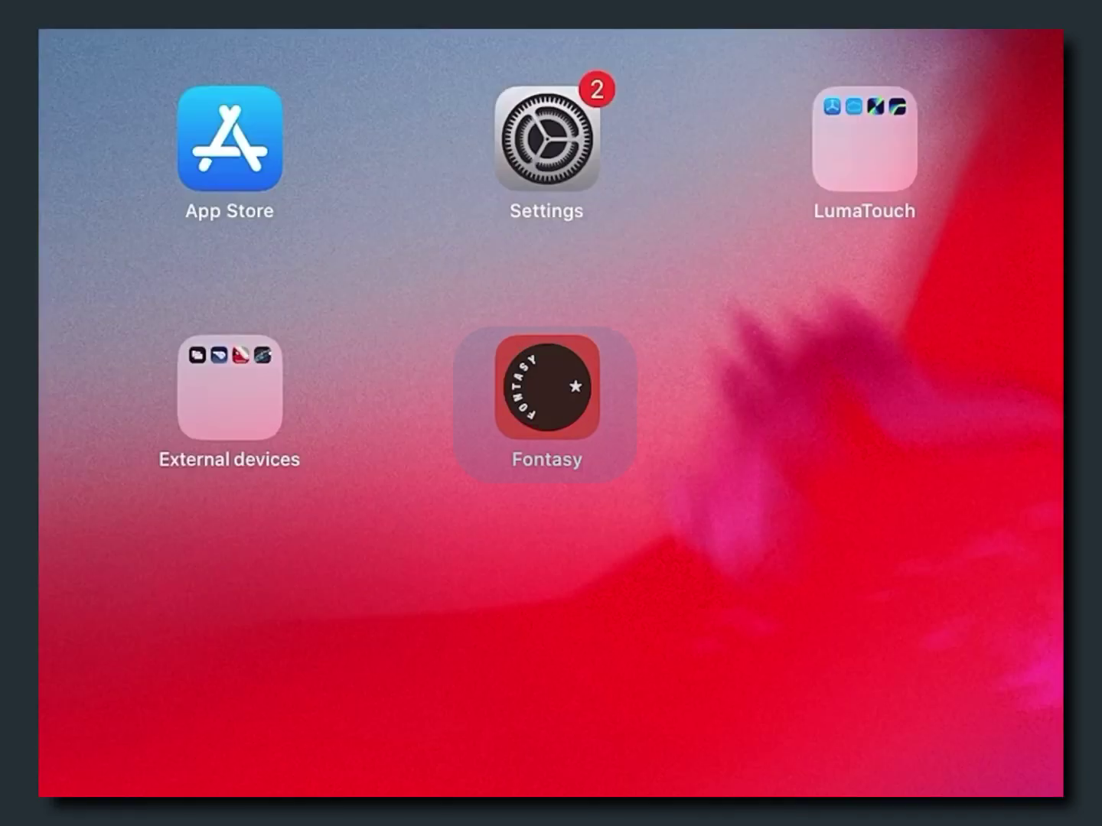
Launch Fontasy and browse its Trend list down to Gochi Hand and Macondo Swash Caps
left_click(546, 387)
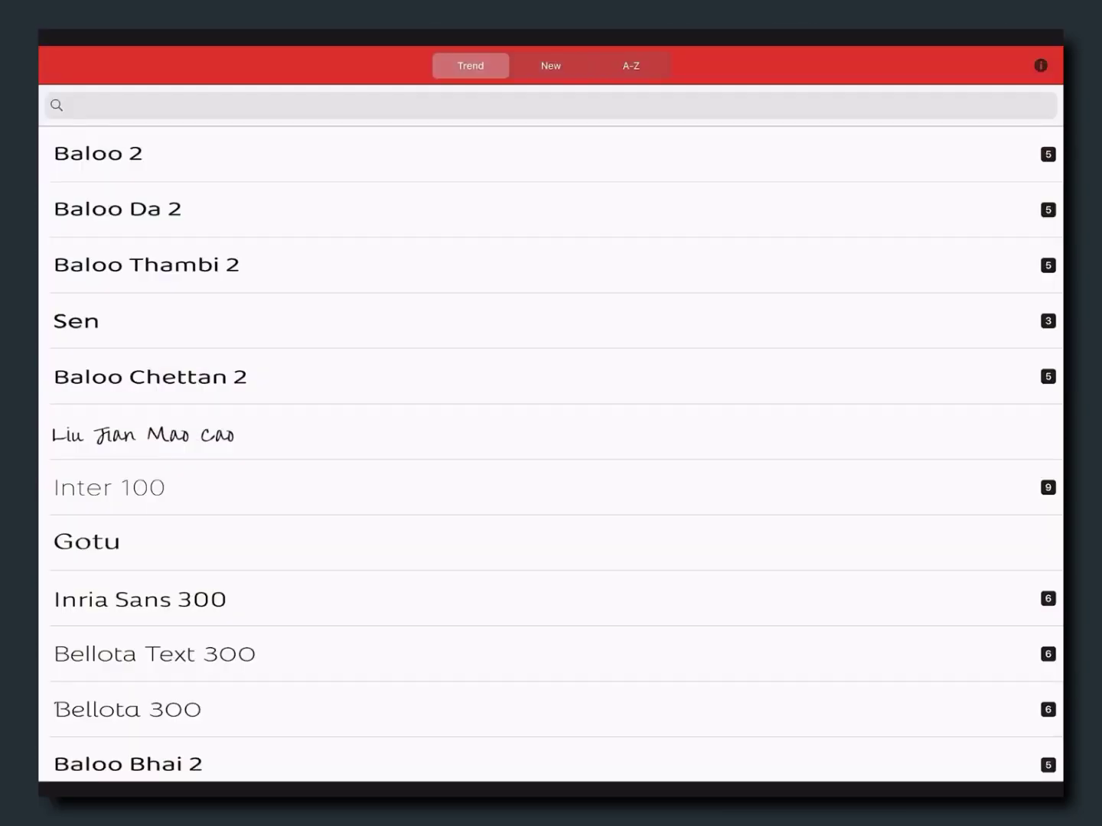
scroll(551, 459, "down", 1)
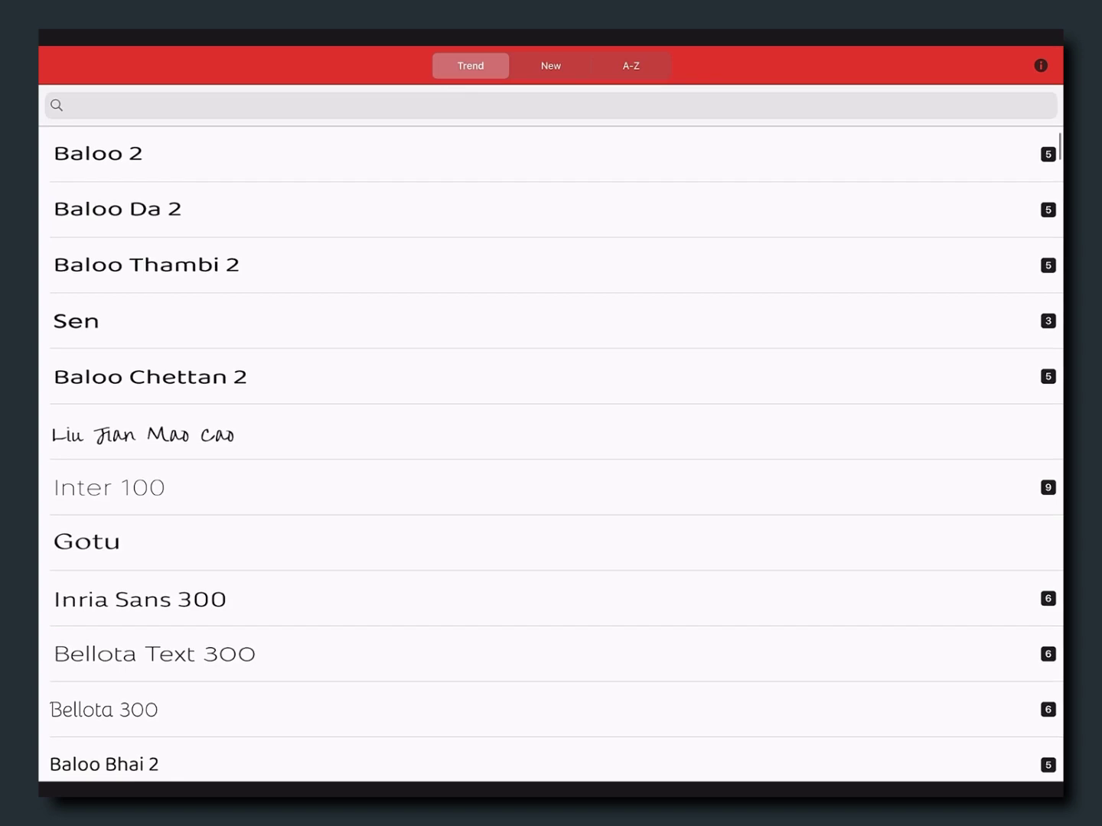
scroll(551, 459, "down", 5)
scroll(552, 458, "down", 4)
scroll(551, 459, "down", 4)
scroll(551, 459, "down", 3)
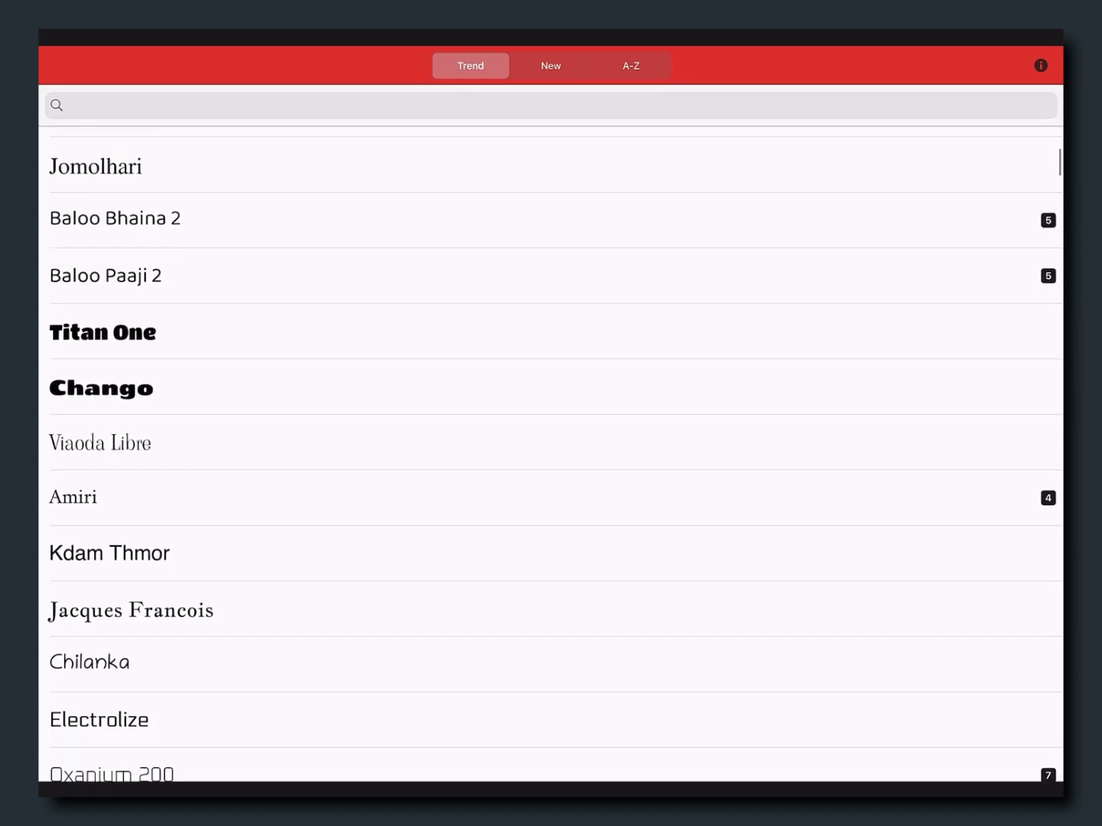
scroll(550, 458, "down", 5)
scroll(551, 458, "down", 3)
scroll(551, 459, "down", 3)
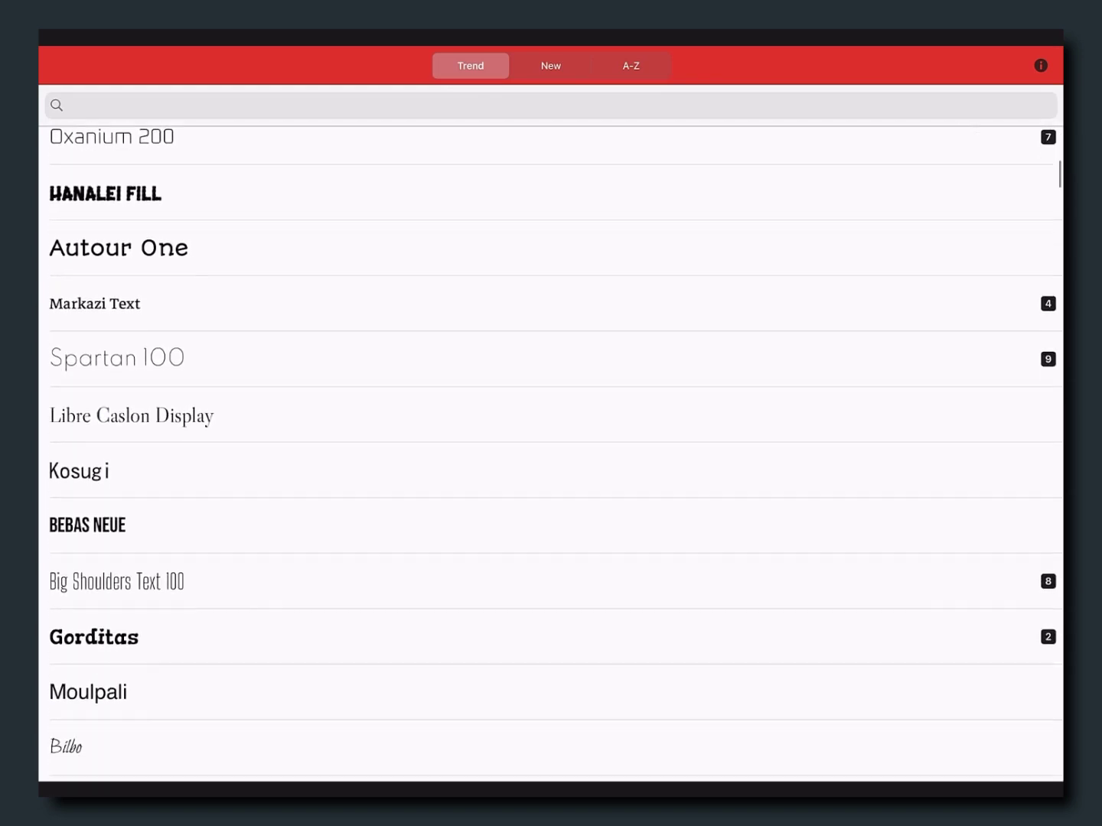
scroll(551, 459, "down", 2)
scroll(551, 460, "down", 2)
scroll(551, 459, "down", 1)
scroll(551, 459, "up", 6)
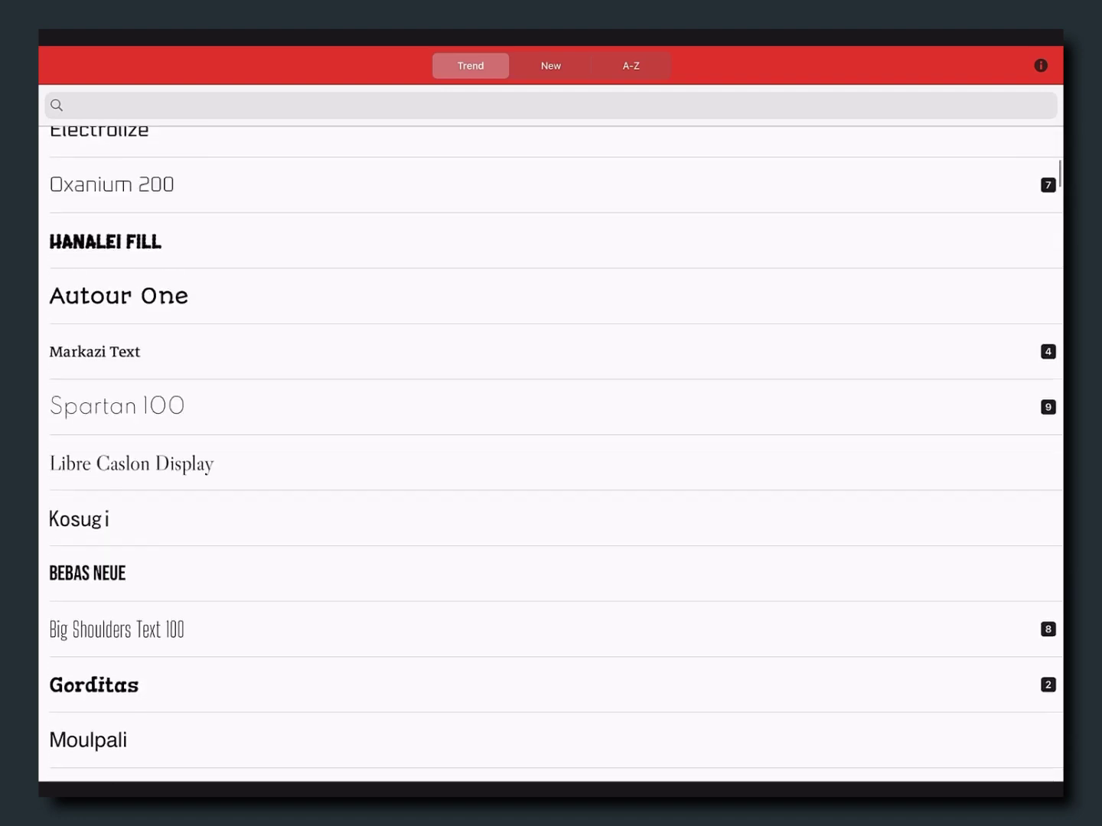
scroll(550, 459, "up", 6)
scroll(551, 459, "down", 5)
scroll(550, 459, "down", 1)
scroll(551, 459, "down", 3)
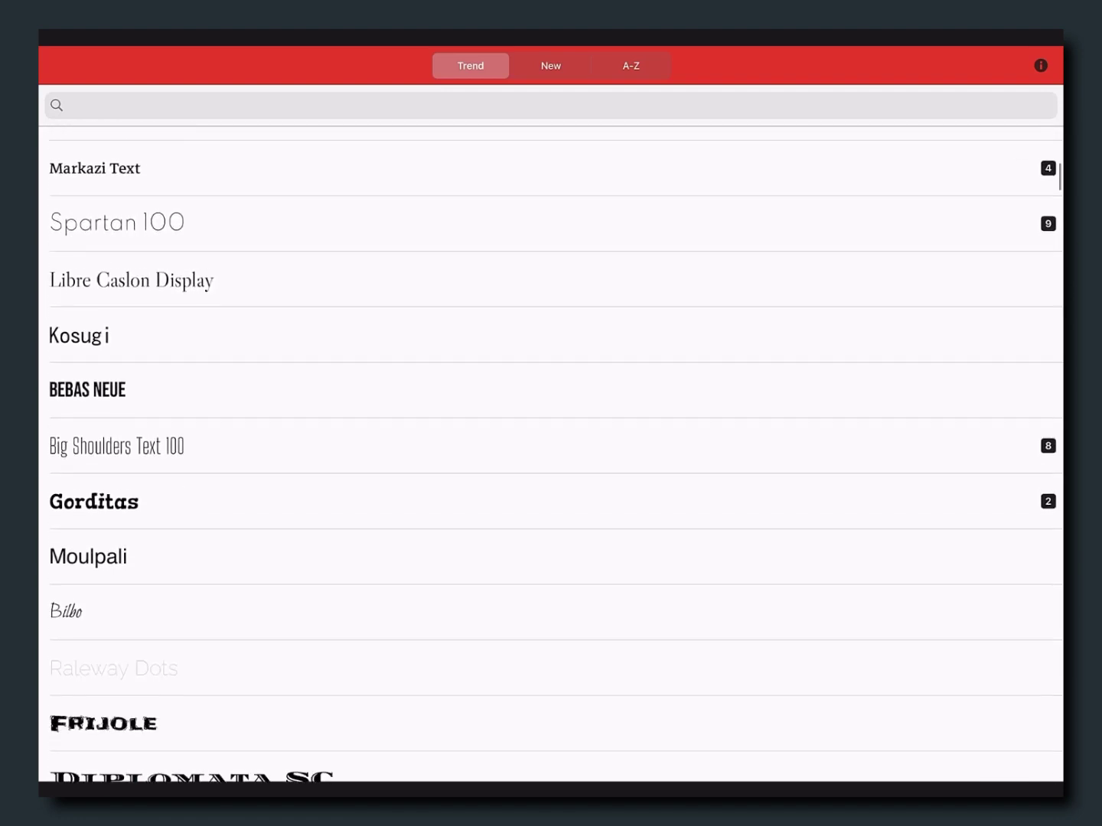
scroll(550, 459, "down", 3)
scroll(551, 459, "down", 3)
scroll(551, 459, "down", 2)
scroll(551, 458, "down", 2)
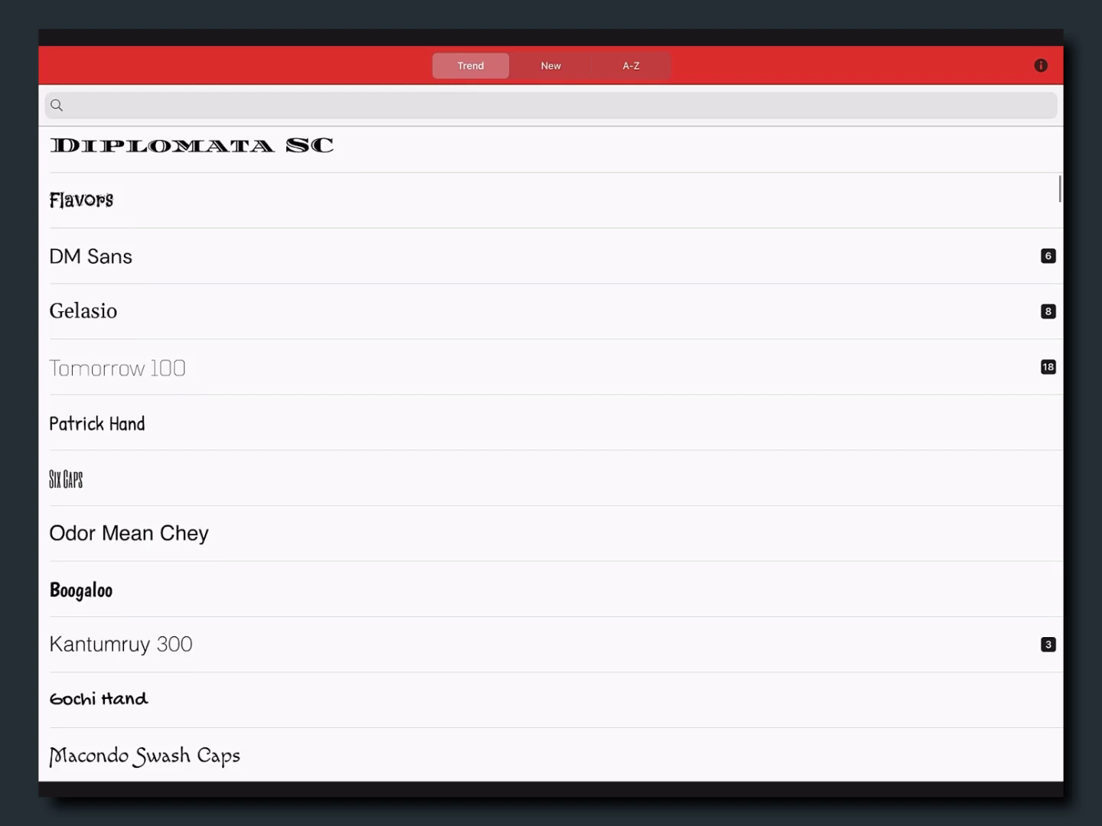
scroll(552, 459, "down", 3)
scroll(551, 459, "down", 2)
scroll(551, 459, "down", 1)
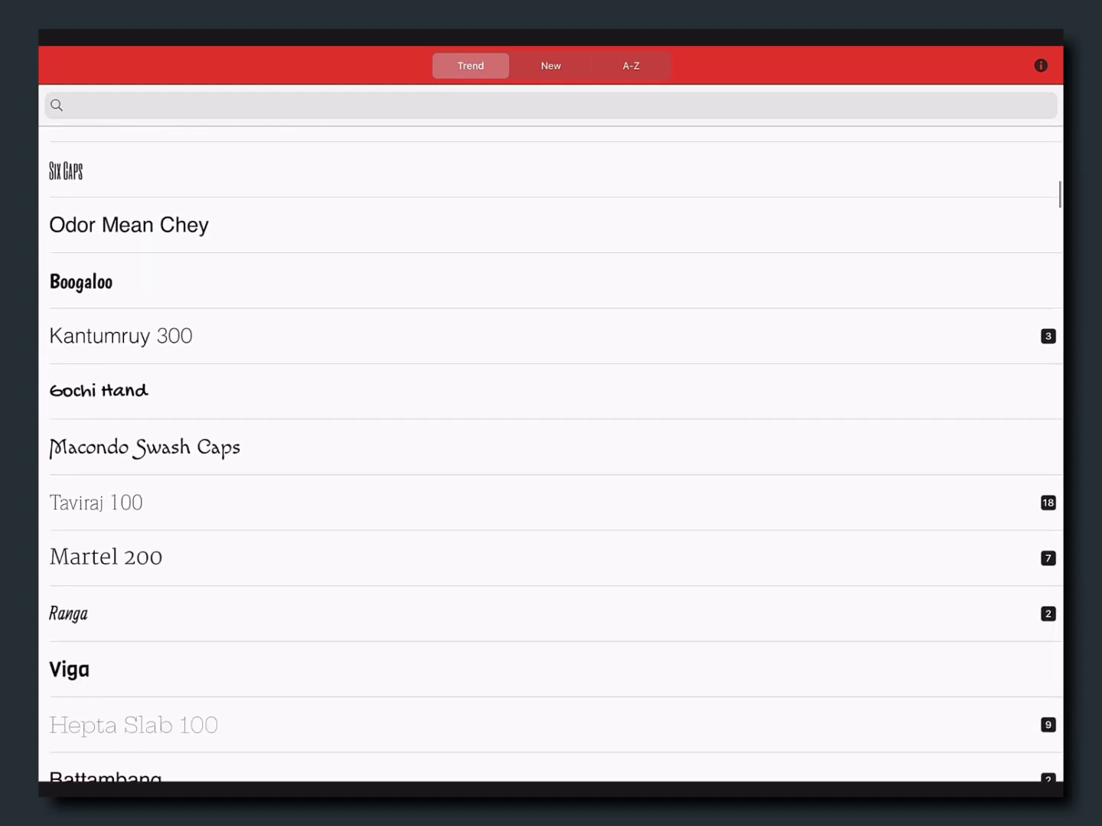
scroll(551, 459, "down", 1)
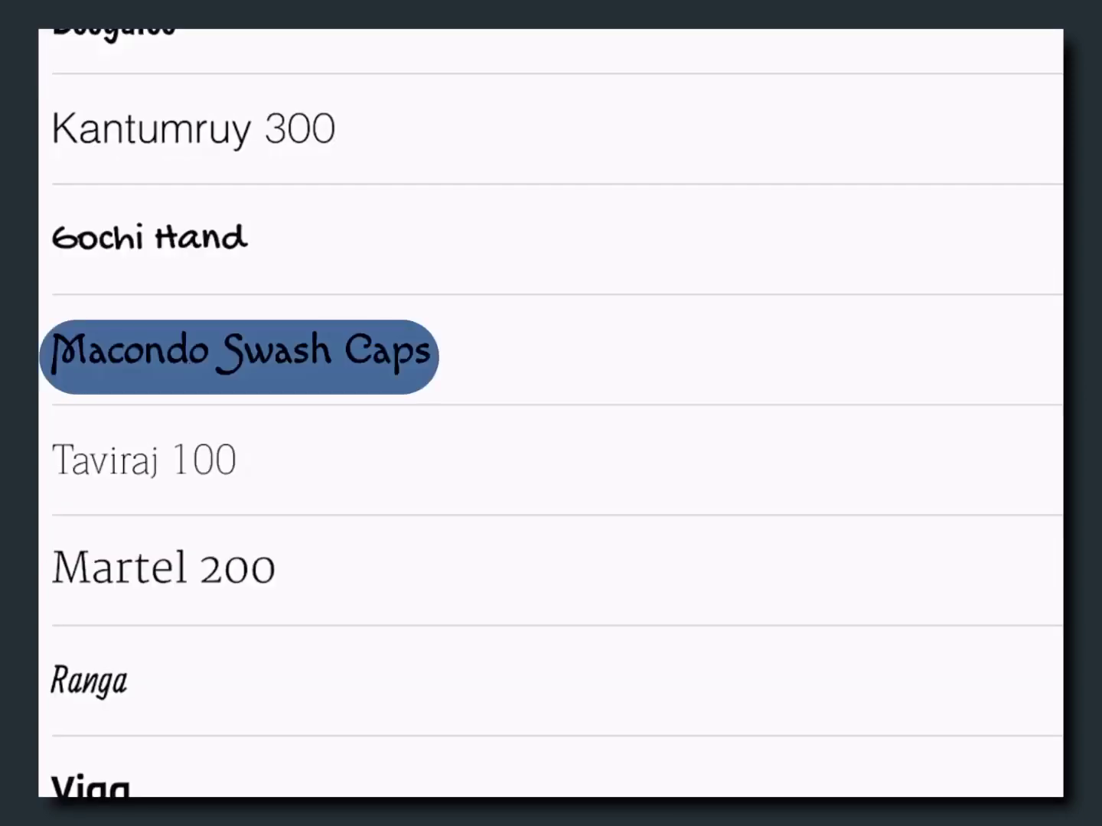
Share the Macondo Swash Caps font file from Fontasy using Copy to LumaFusion
left_click(153, 389)
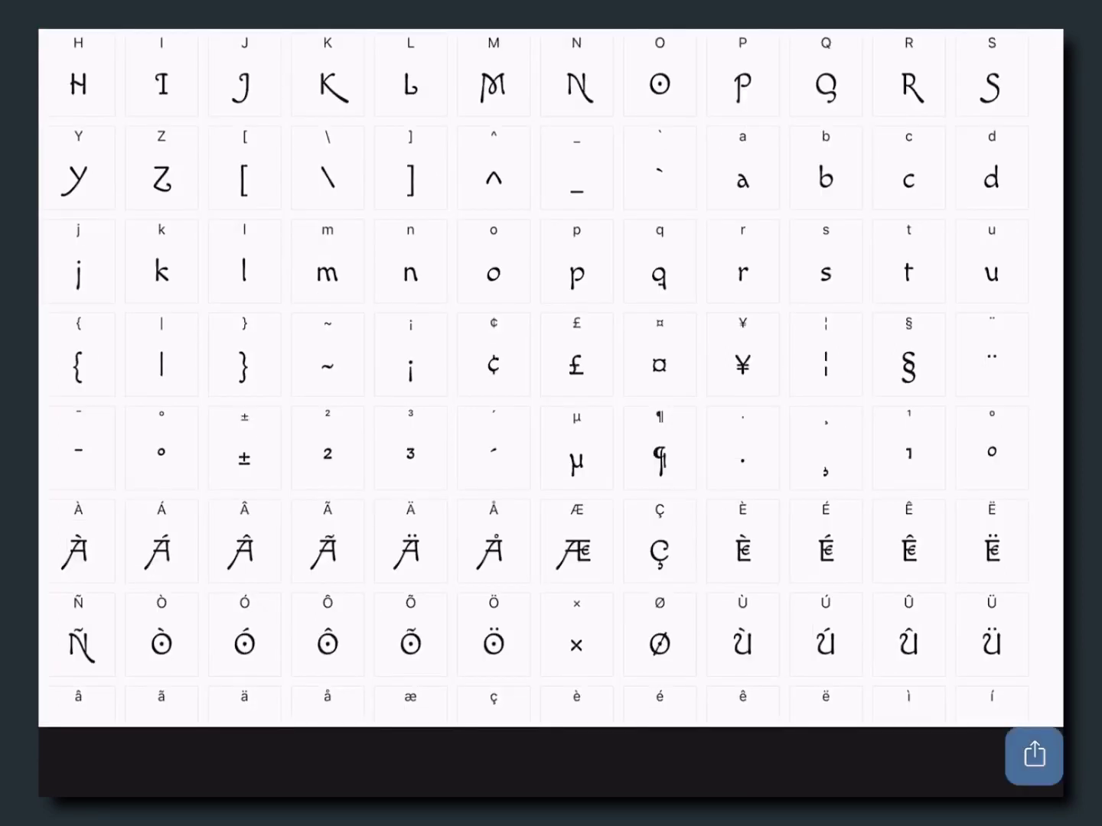
left_click(1033, 753)
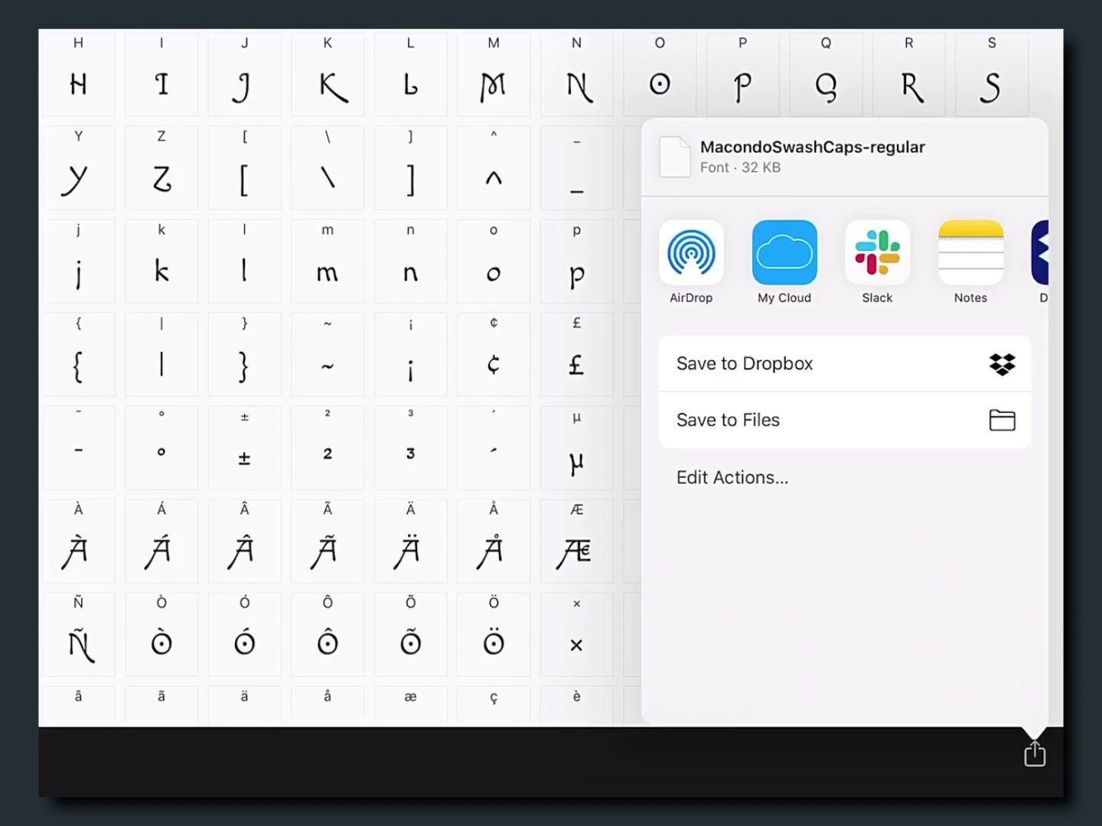
scroll(842, 260, "right", 10)
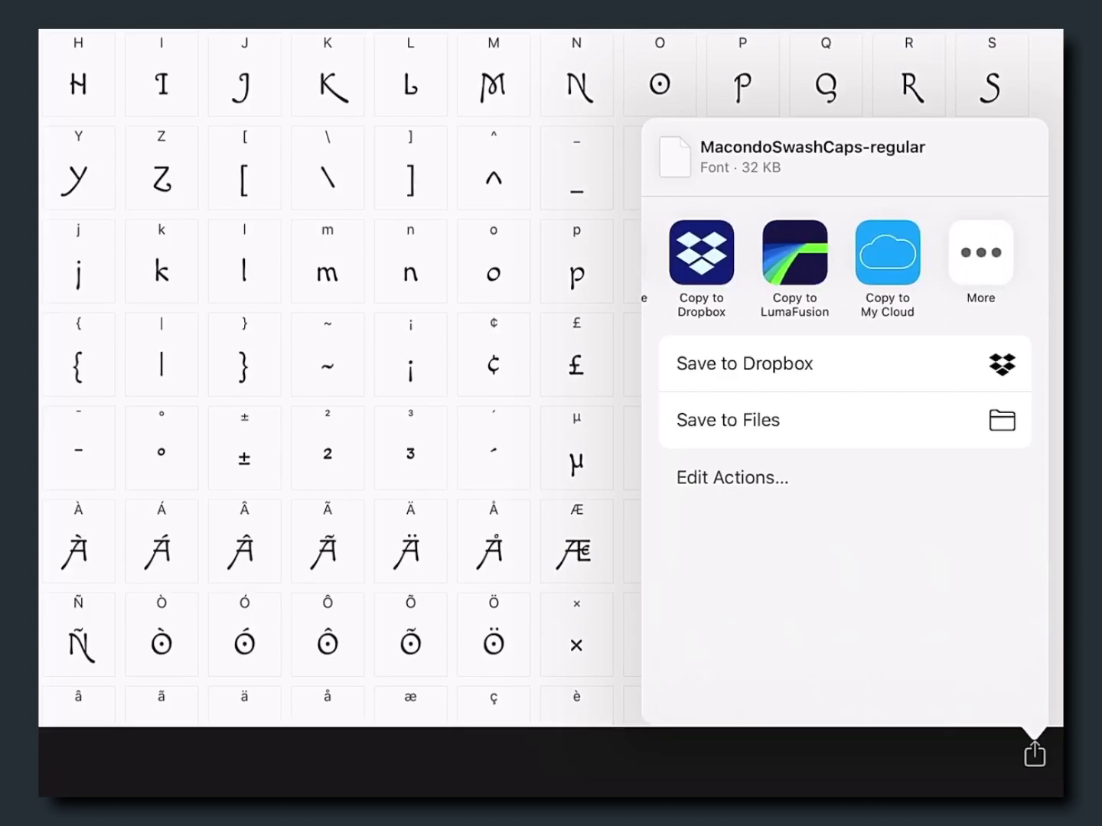
left_click(811, 267)
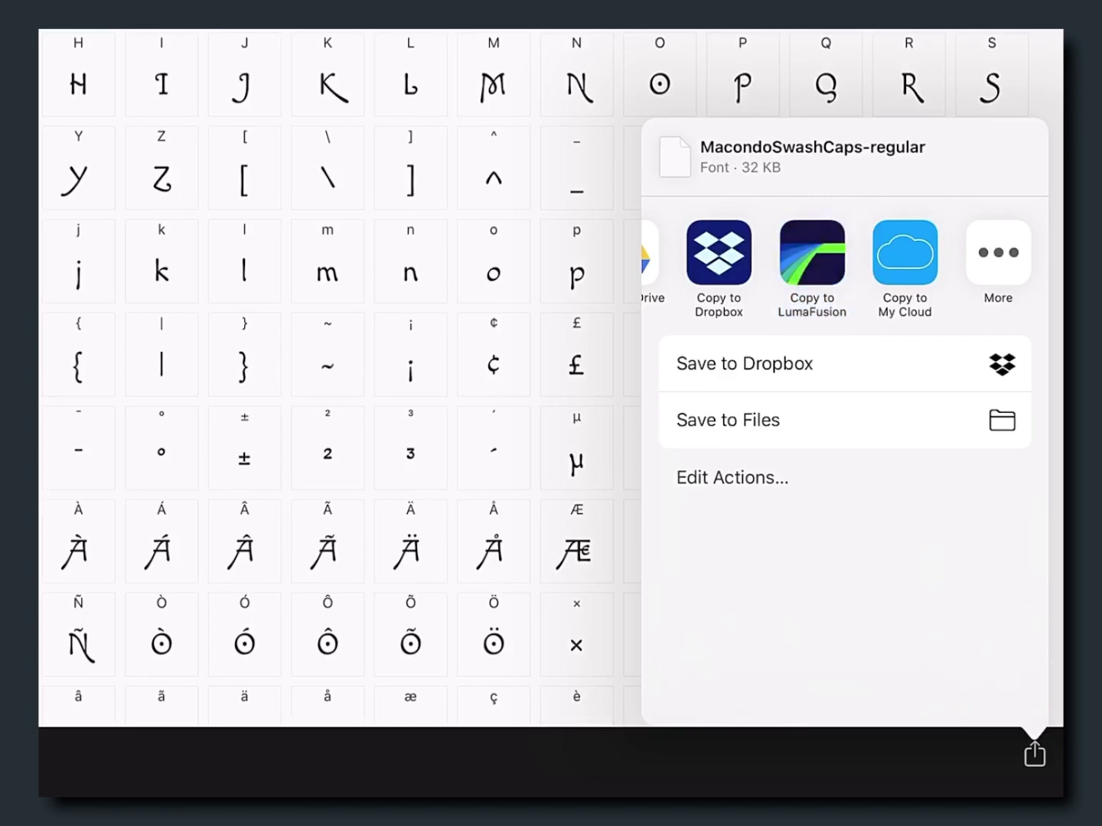
scroll(842, 260, "left", 5)
scroll(842, 260, "right", 5)
left_click(998, 252)
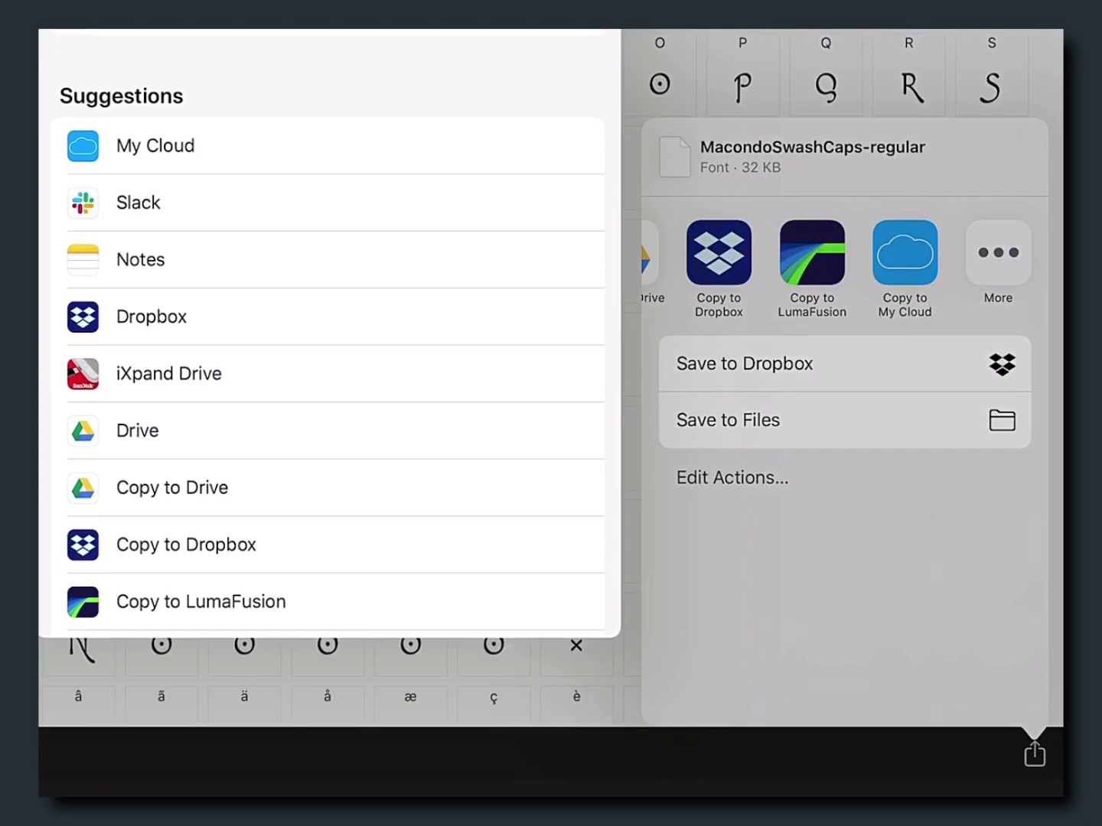
scroll(329, 368, "down", 3)
left_click(175, 512)
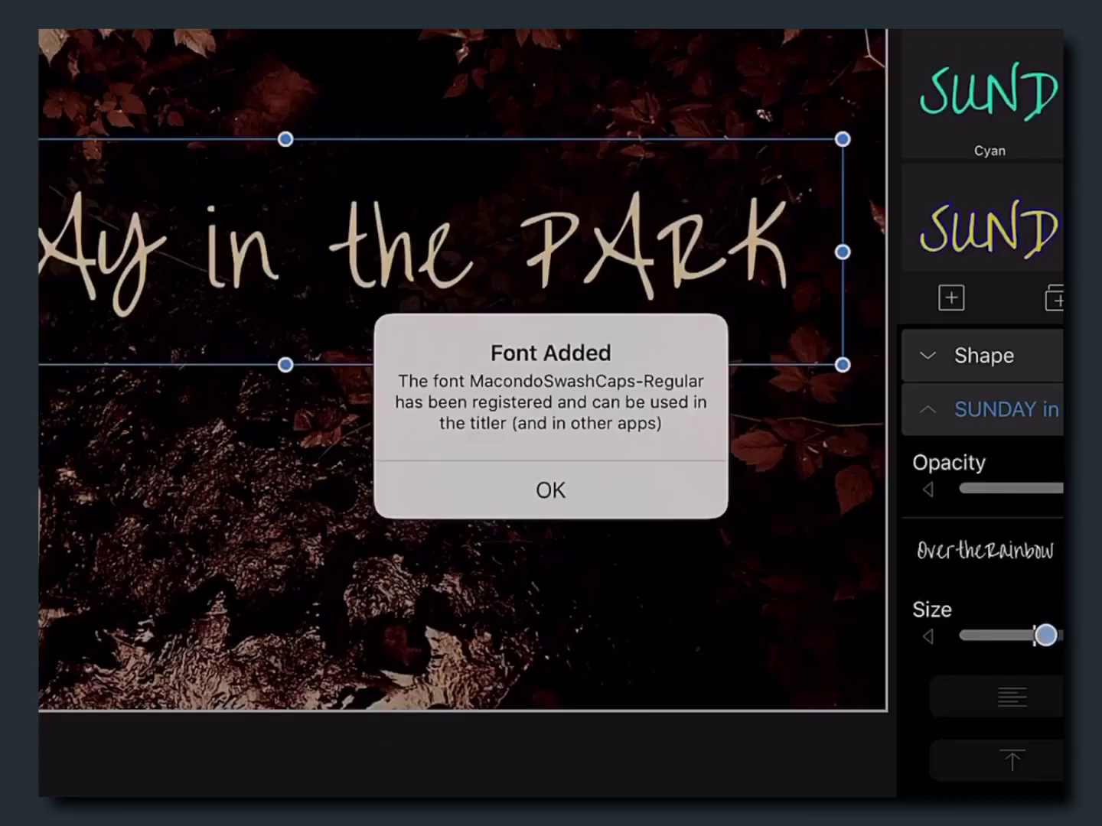
Dismiss the Font Added alert and set the title font to Macondo Swash Caps
left_click(550, 490)
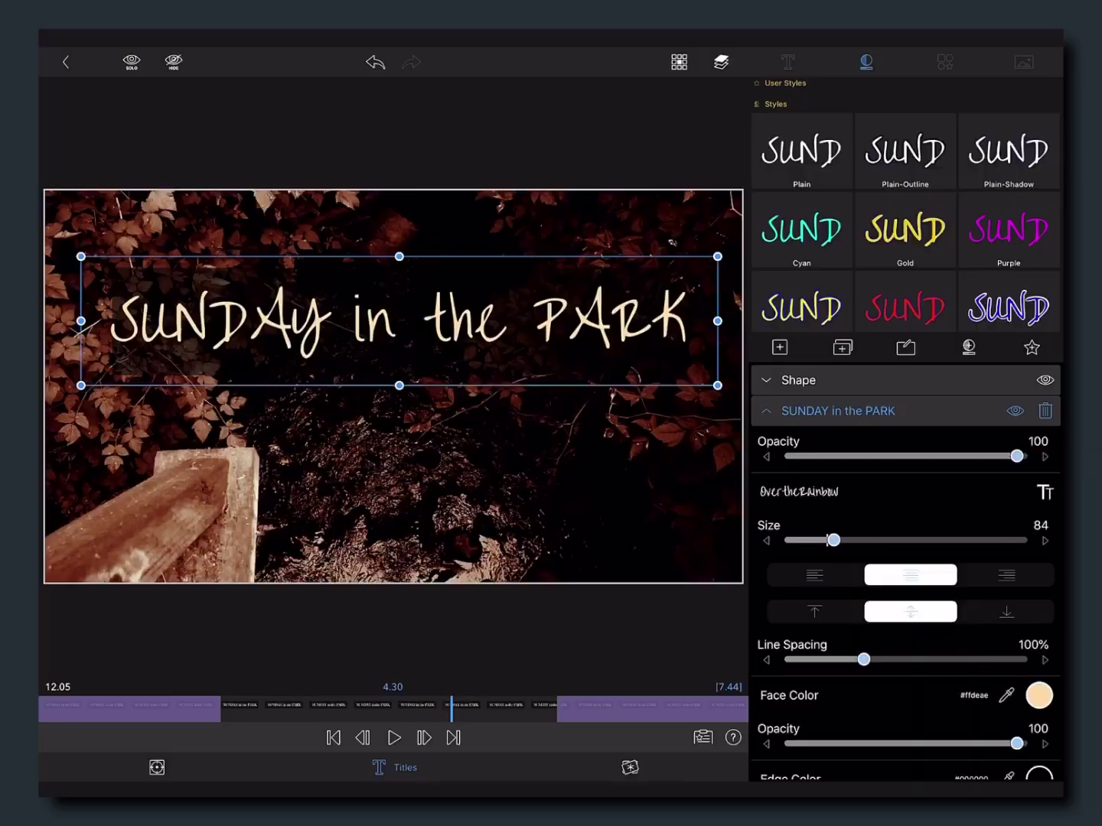
left_click(800, 493)
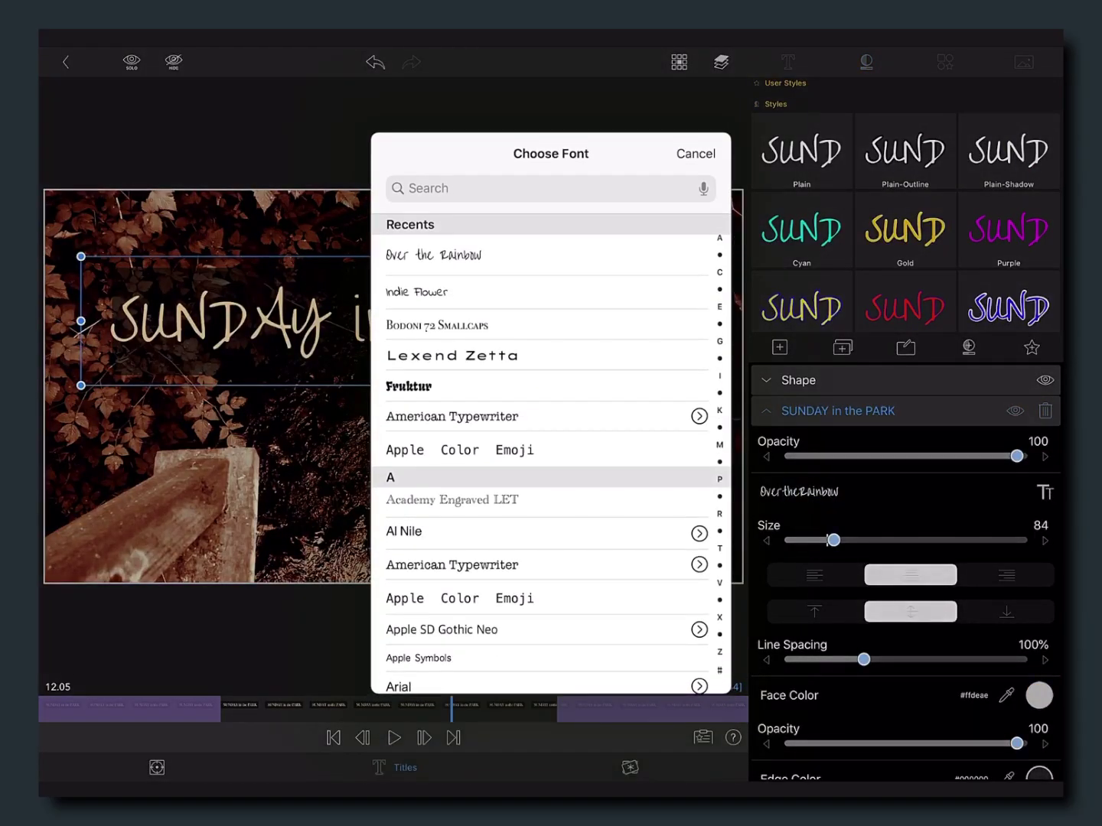
left_click(720, 444)
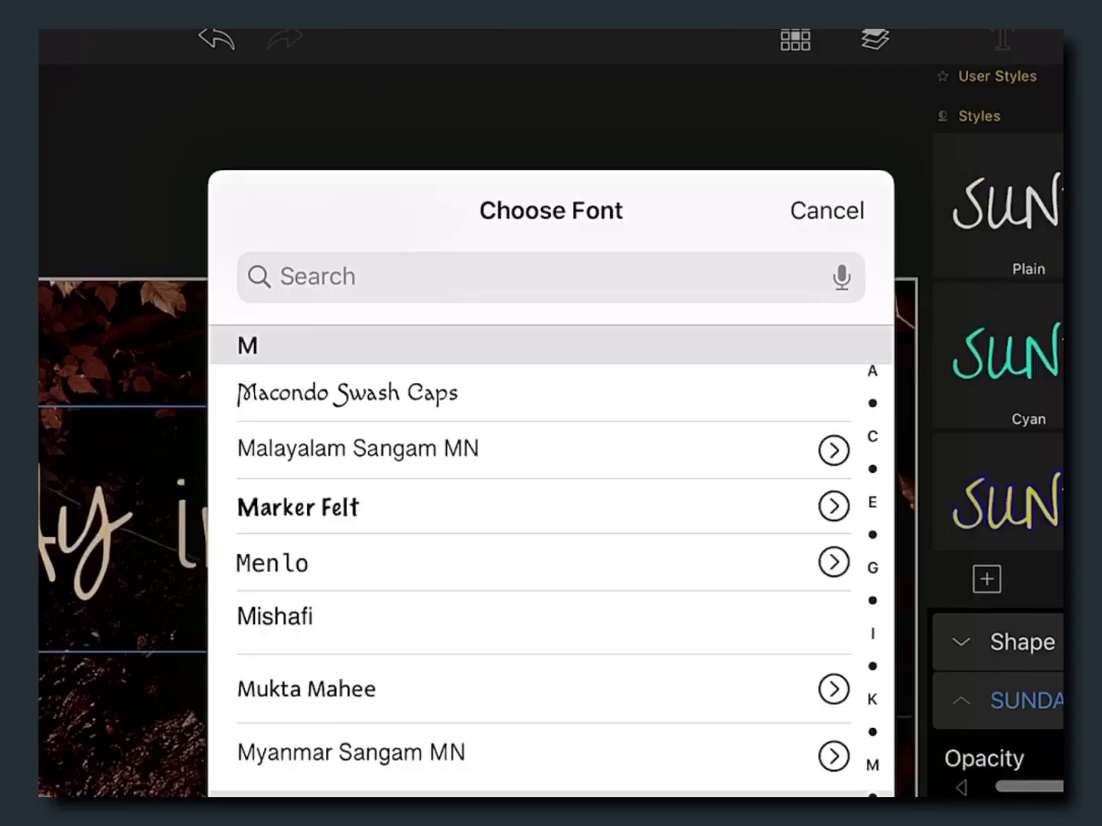
left_click(347, 393)
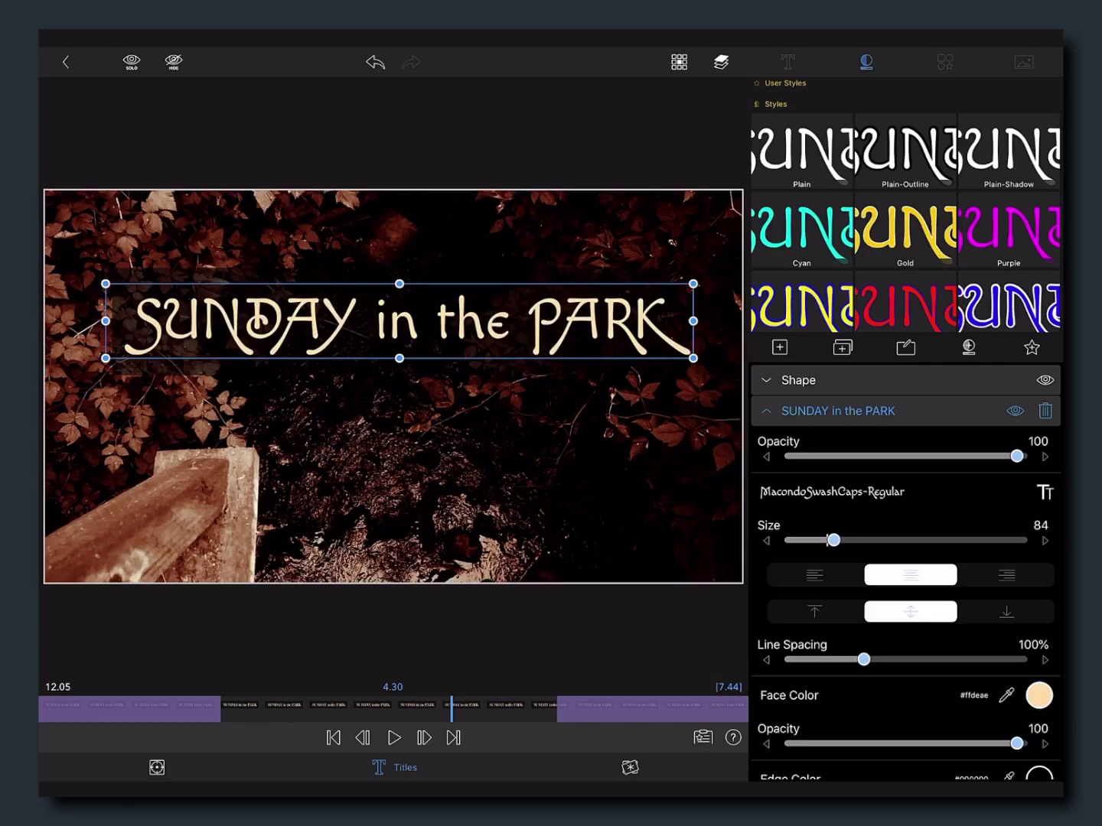
Open Fontasy in Split View beside LumaFusion, back on its trending font list
left_click_drag(551, 776, 551, 726)
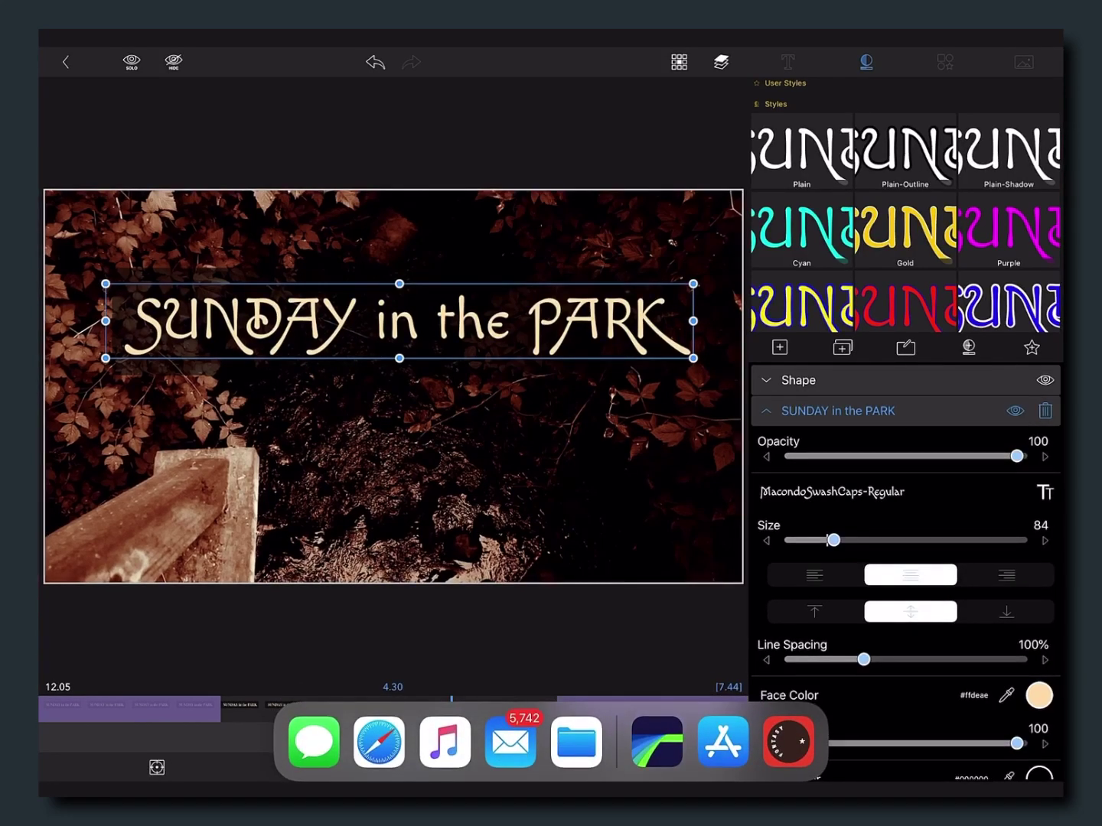
left_click_drag(788, 742, 247, 444)
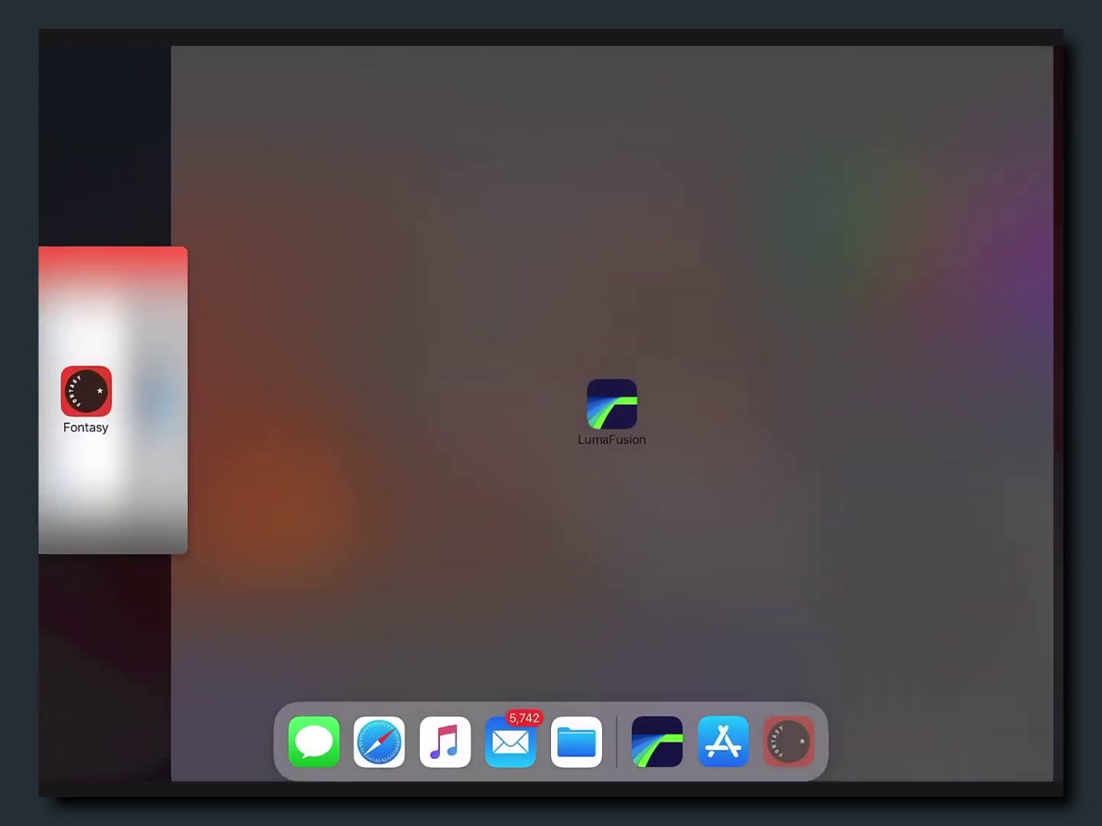
left_click_drag(247, 444, 92, 394)
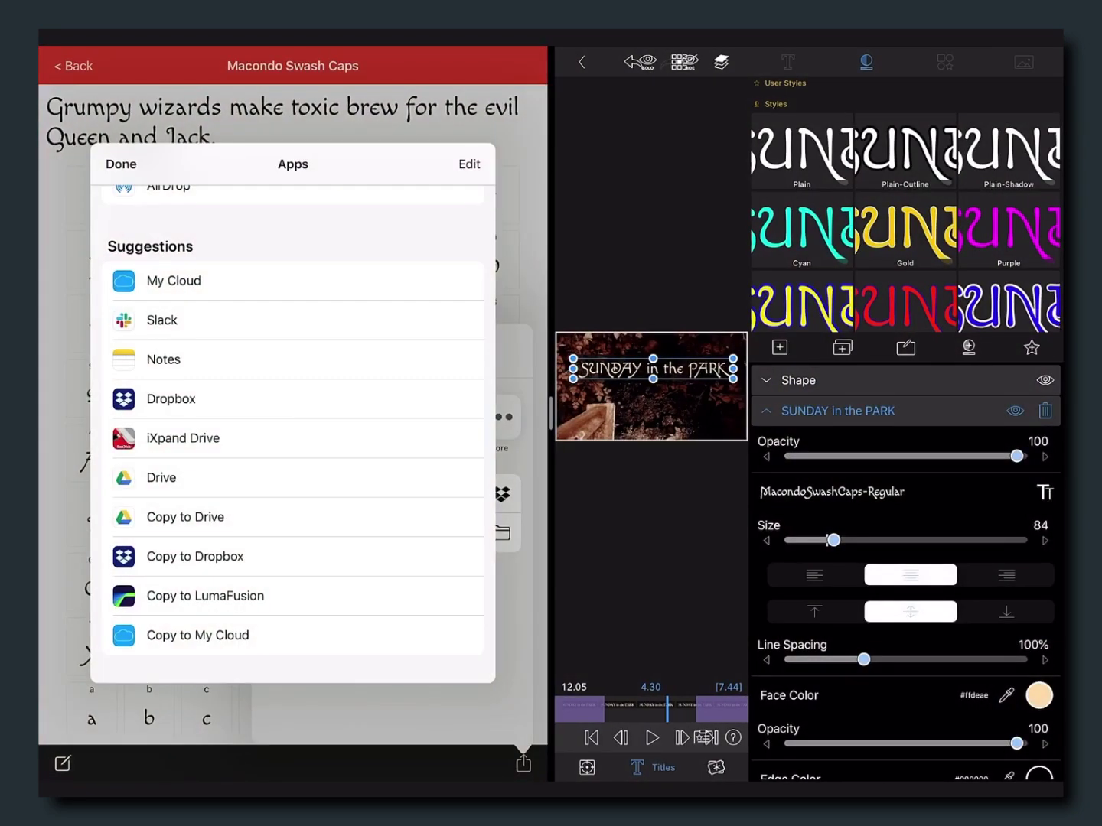
left_click(121, 163)
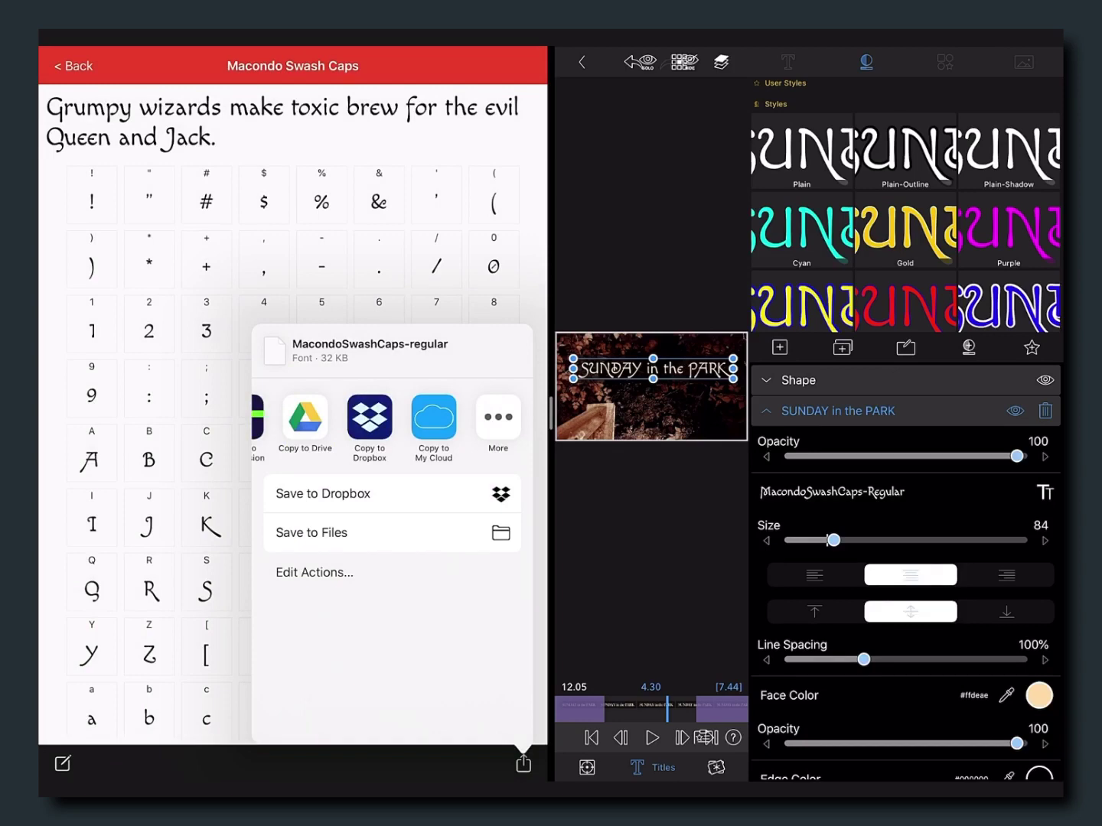
left_click(73, 65)
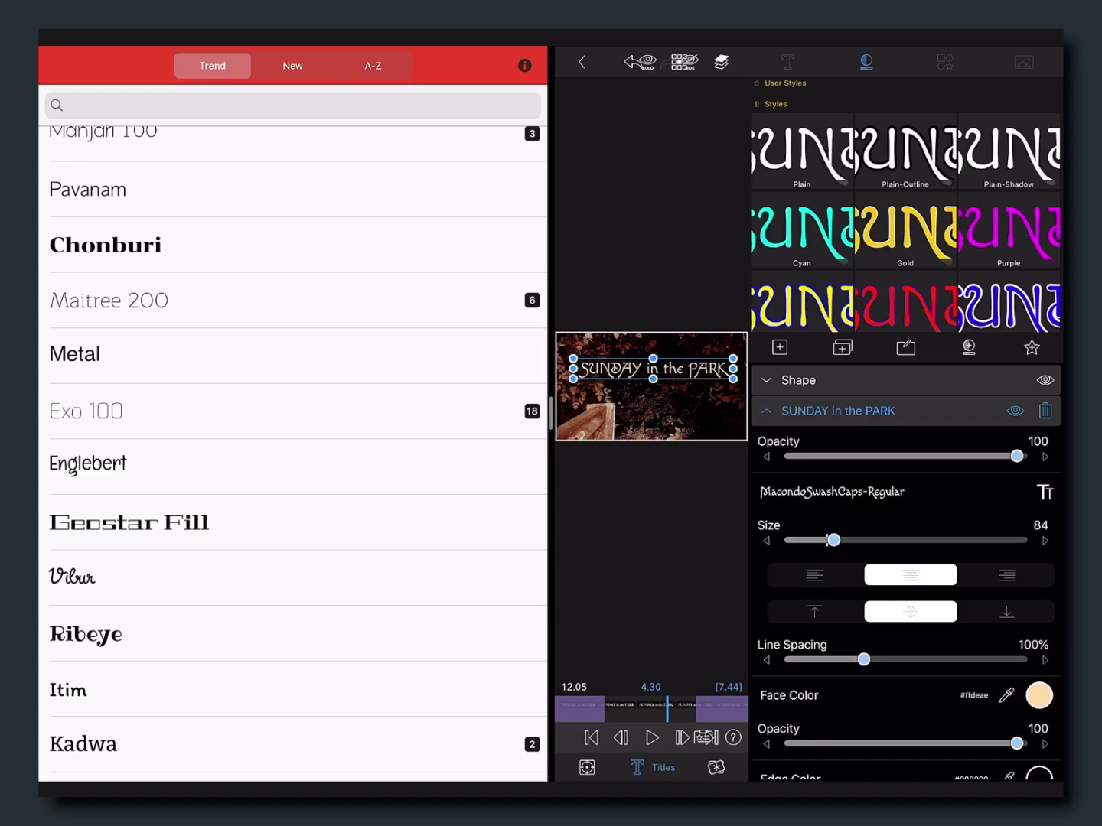
Narrow the Fontasy pane and scroll its Trend list down to Bungee, Margarine and Lemon
left_click_drag(552, 413, 323, 413)
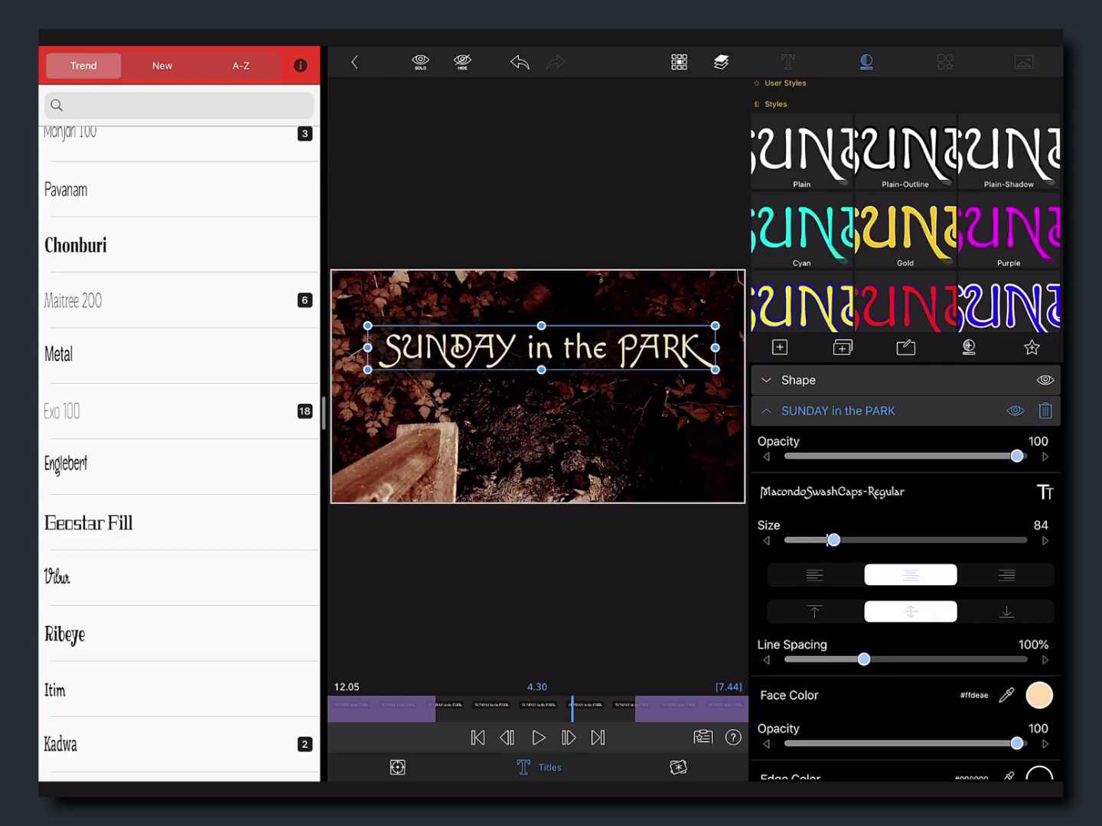
scroll(181, 437, "down", 3)
scroll(181, 437, "down", 5)
scroll(180, 437, "down", 3)
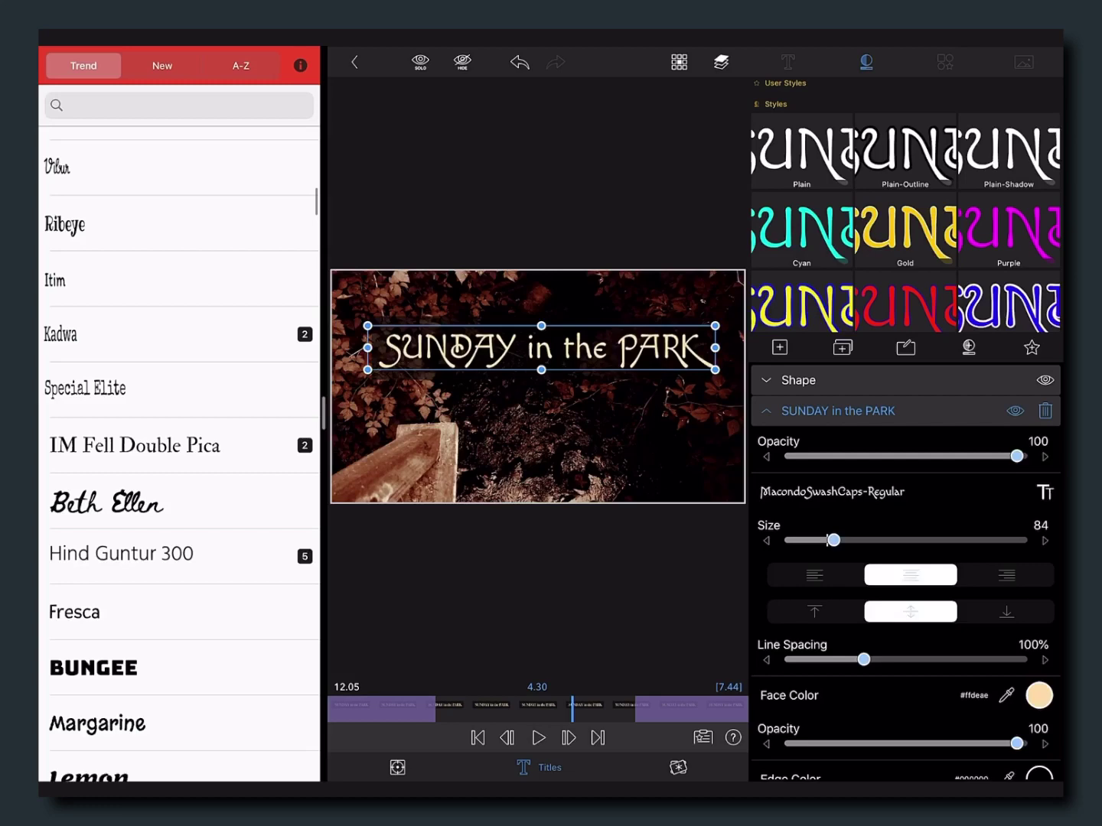
scroll(181, 454, "down", 5)
scroll(181, 455, "up", 2)
scroll(181, 455, "up", 2)
scroll(181, 455, "down", 3)
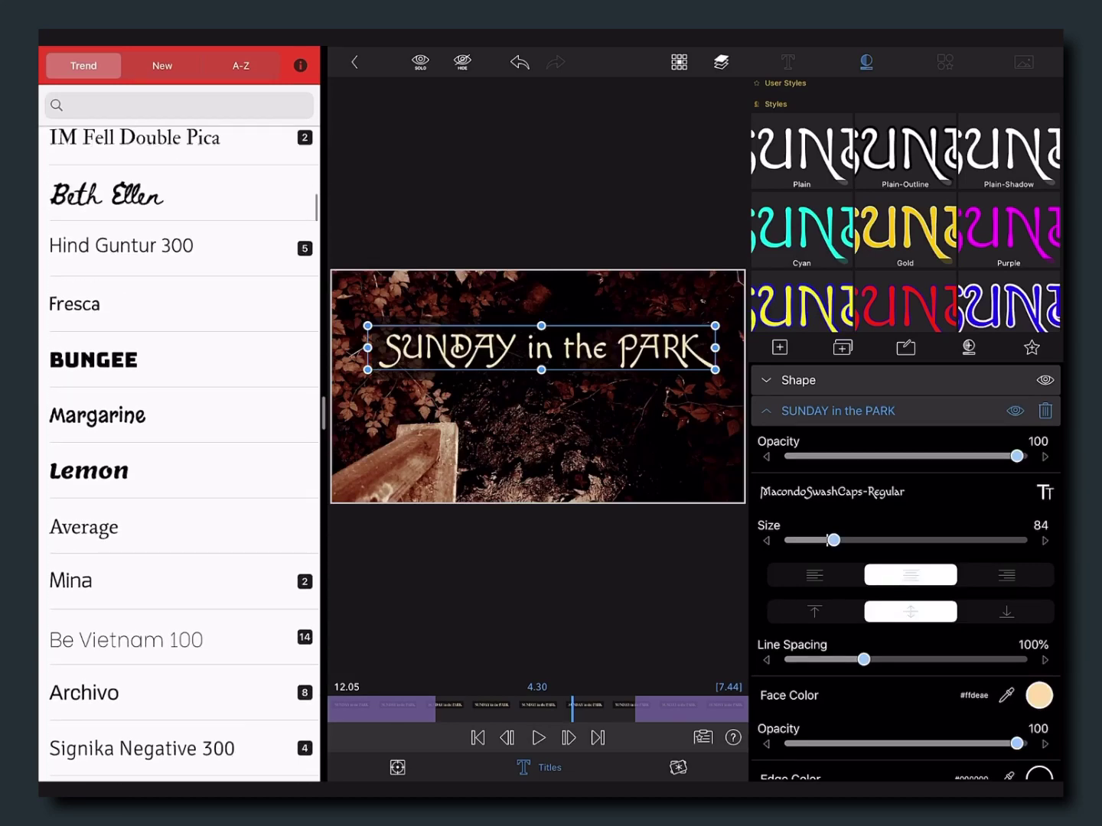
scroll(182, 454, "up", 1)
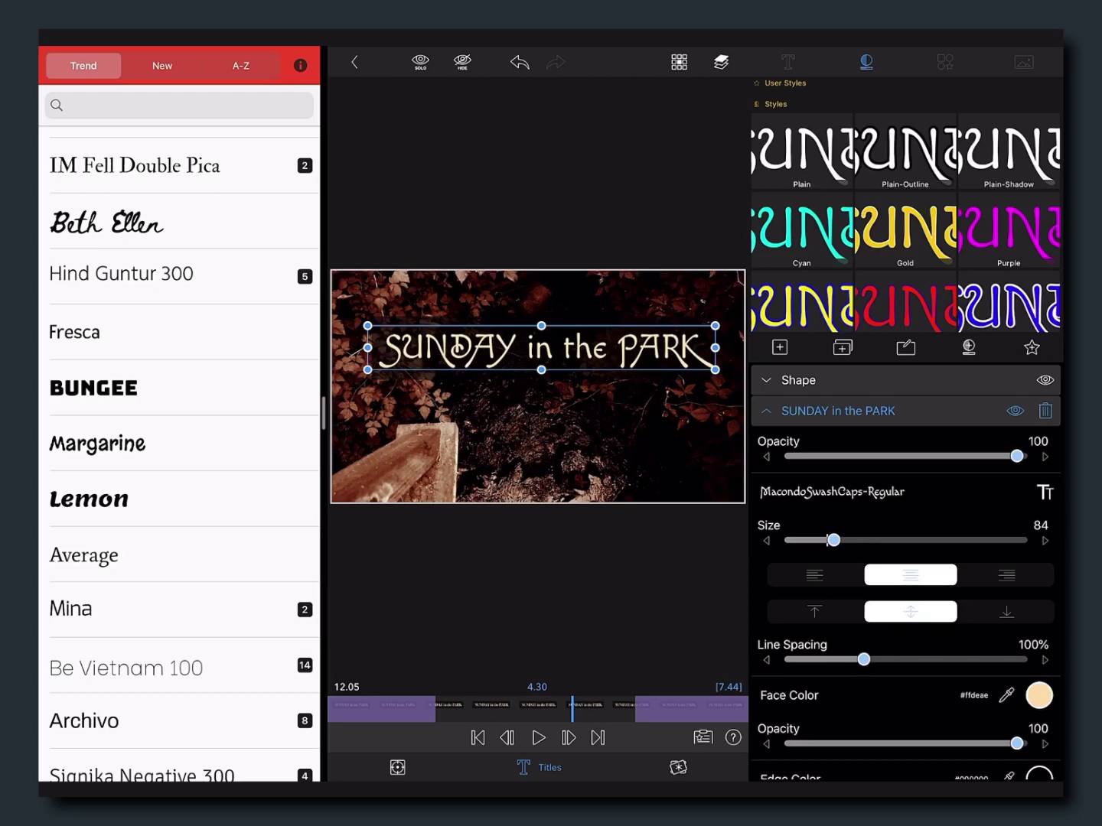
scroll(182, 455, "down", 4)
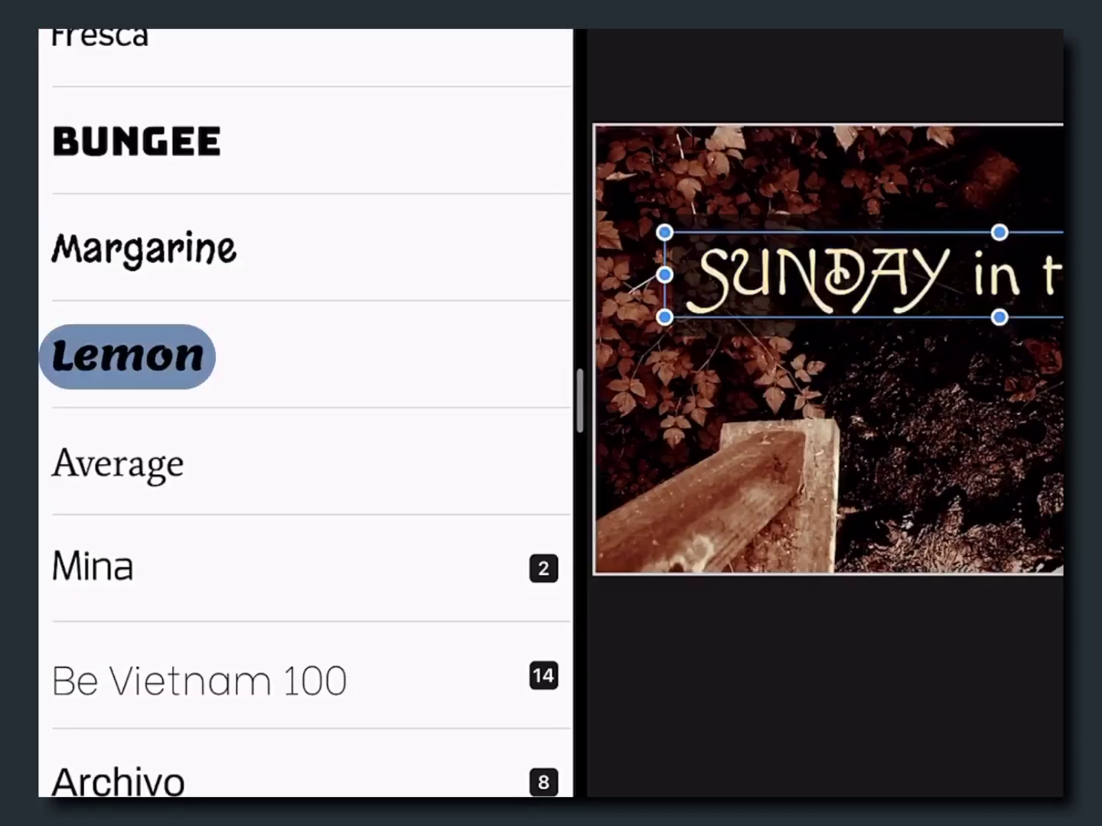
Copy the Lemon font from Fontasy into LumaFusion and acknowledge the Font Added alert
left_click(127, 356)
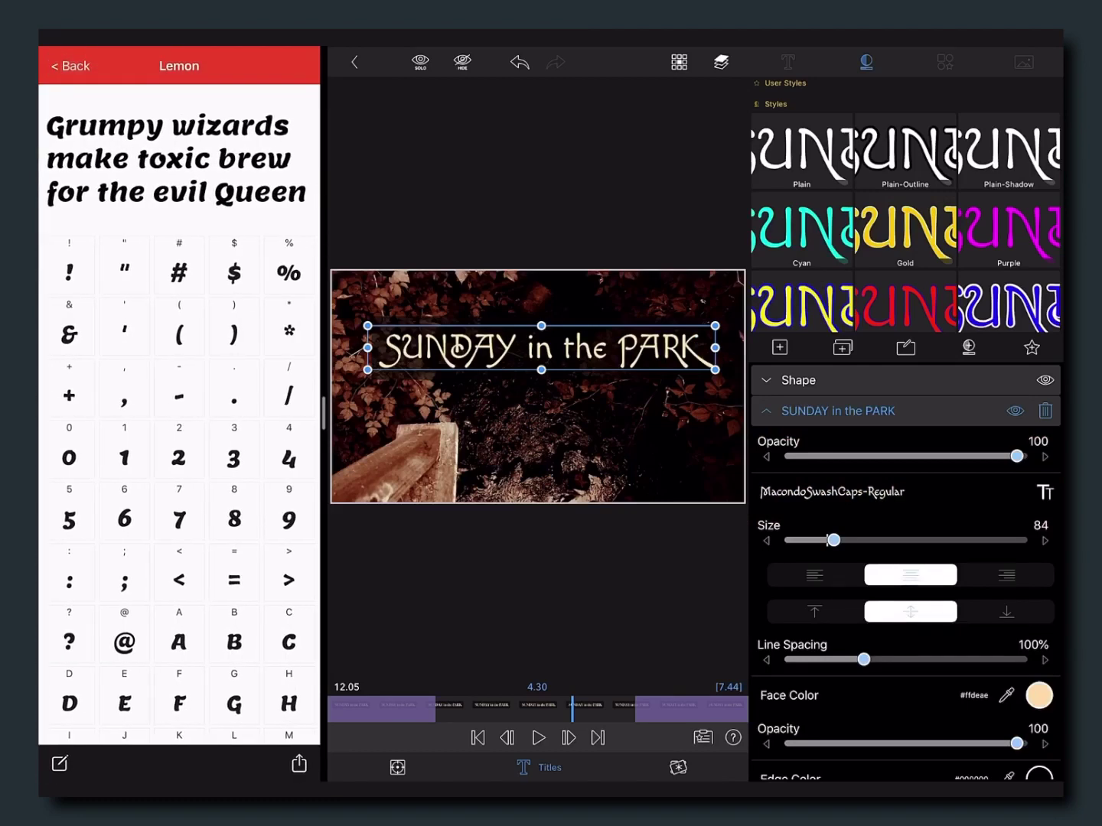
left_click(299, 764)
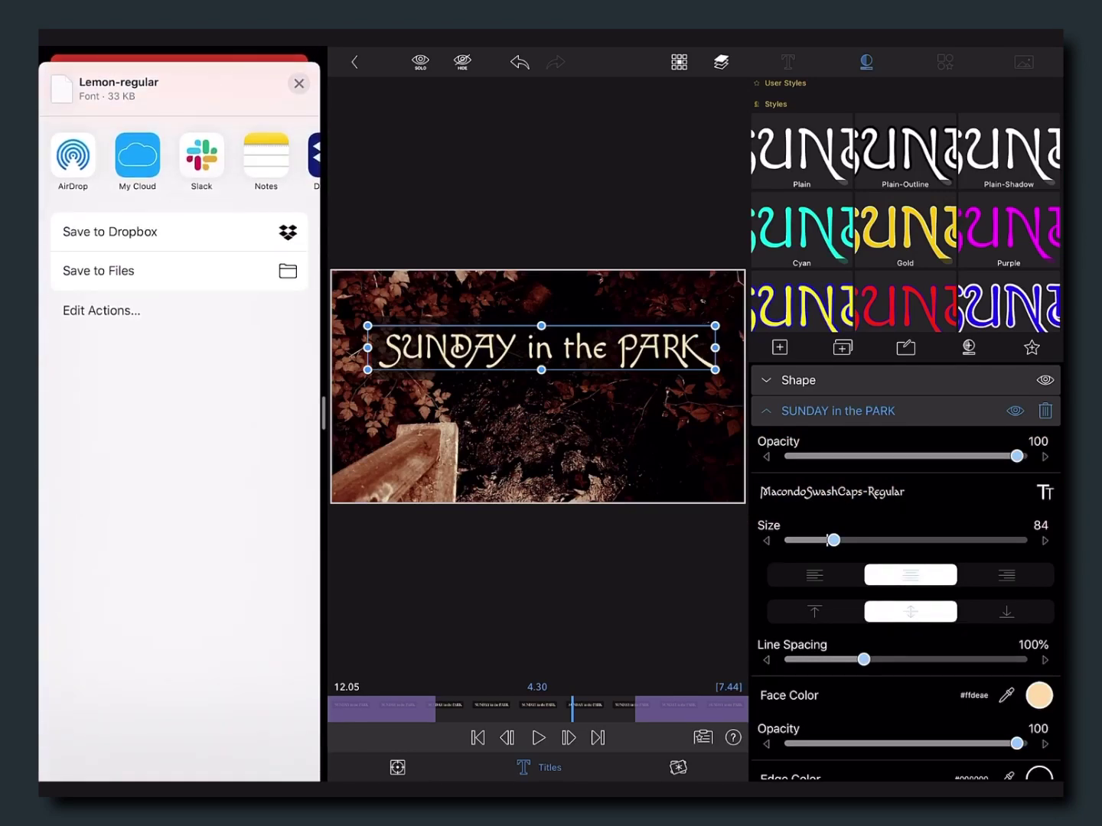
scroll(179, 161, "right", 3)
scroll(180, 161, "right", 3)
scroll(179, 162, "right", 1)
scroll(179, 162, "left", 1)
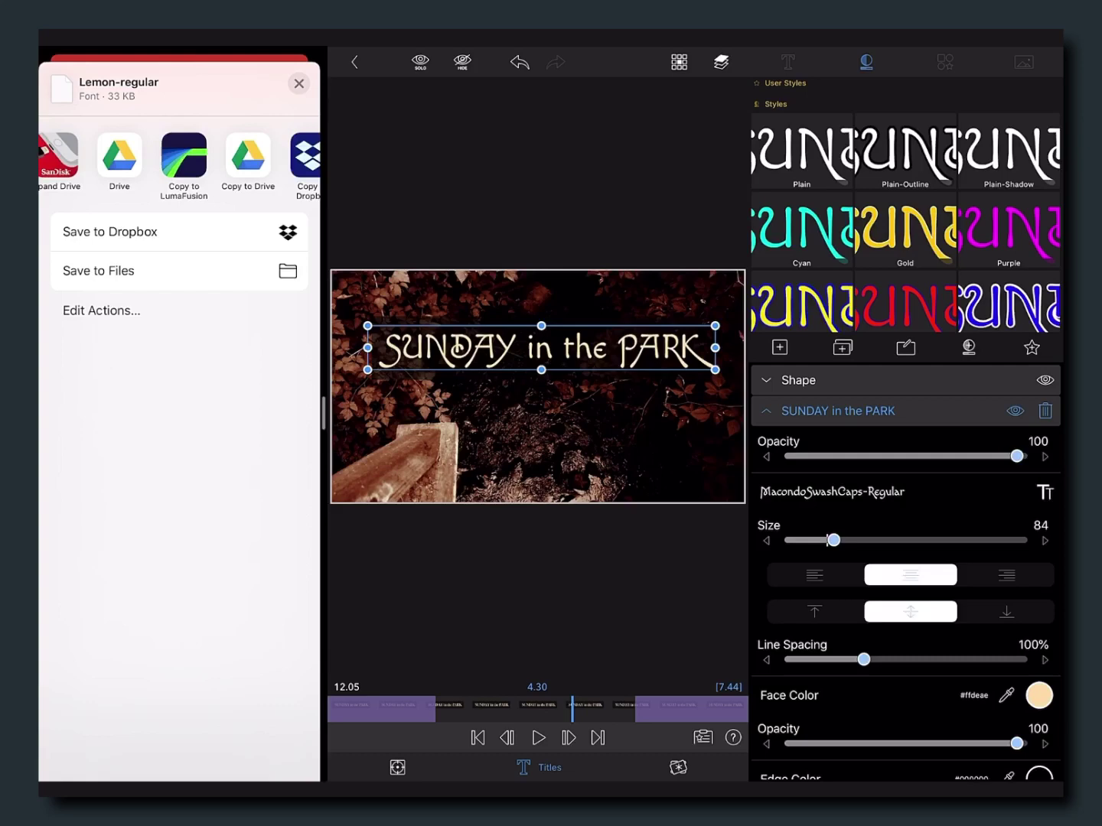
left_click(185, 156)
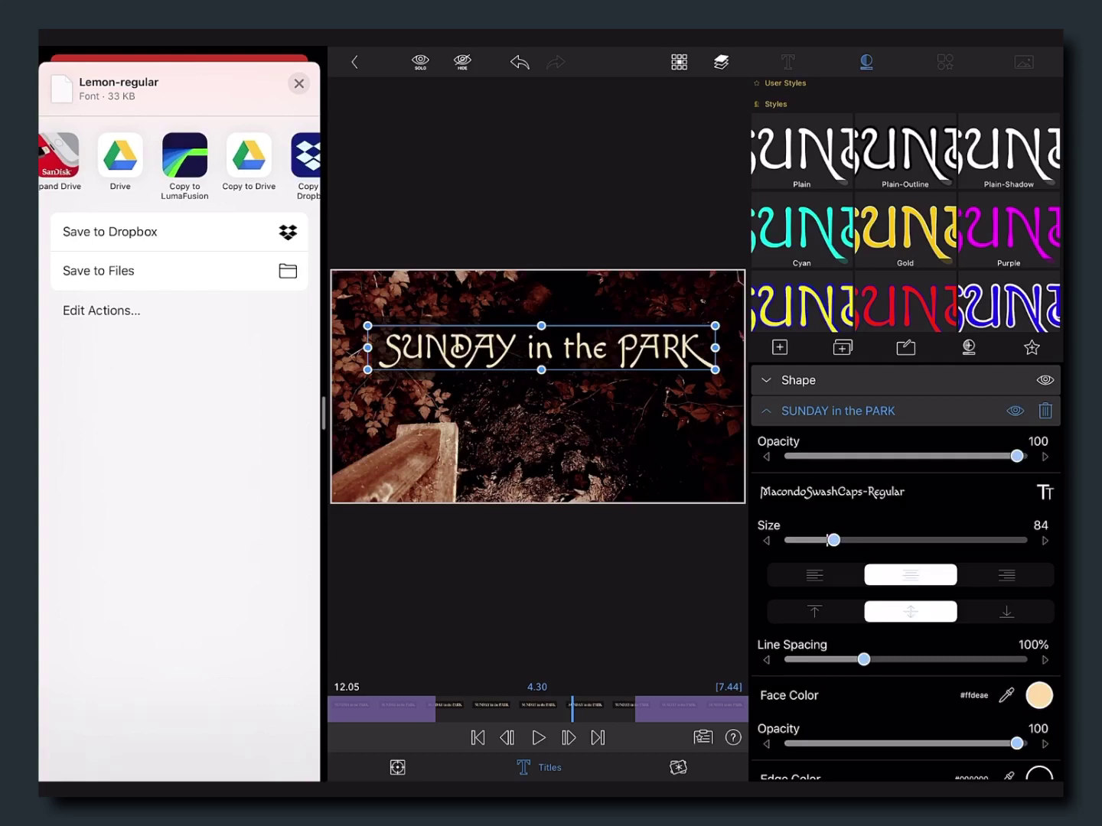
left_click(695, 457)
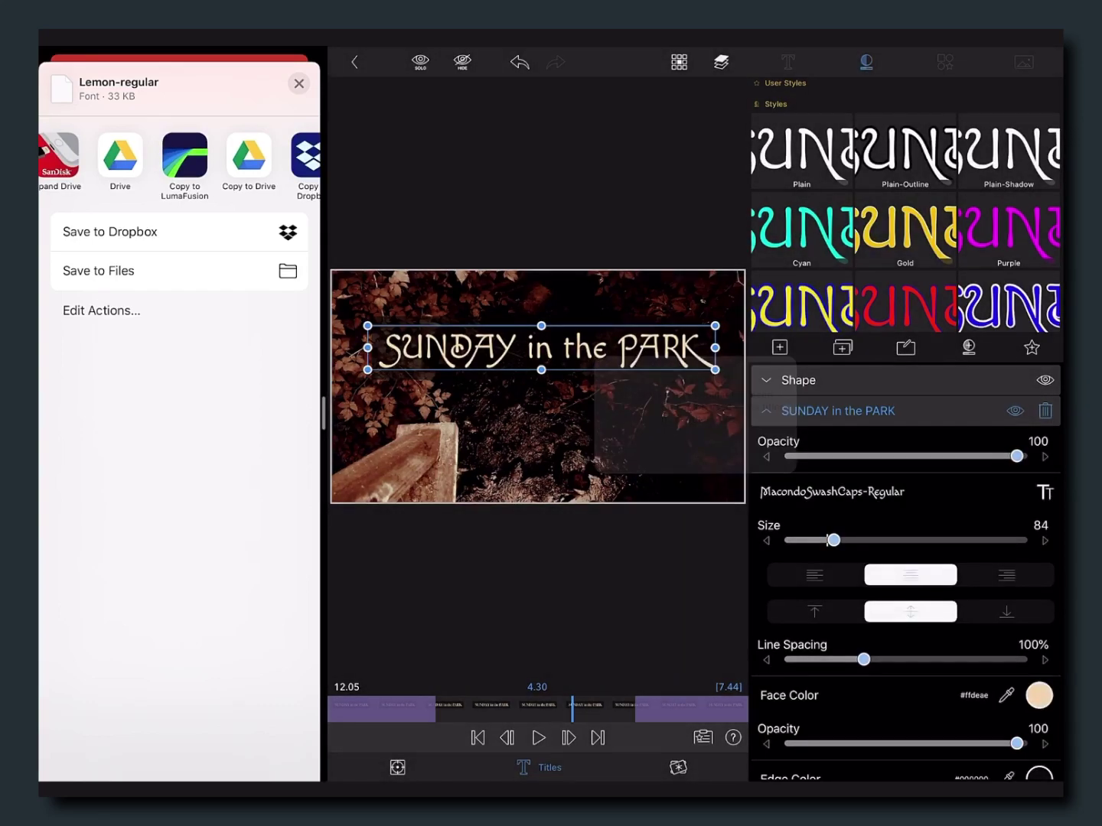
Pick Lemon from the L section of the font chooser for the title
left_click(842, 493)
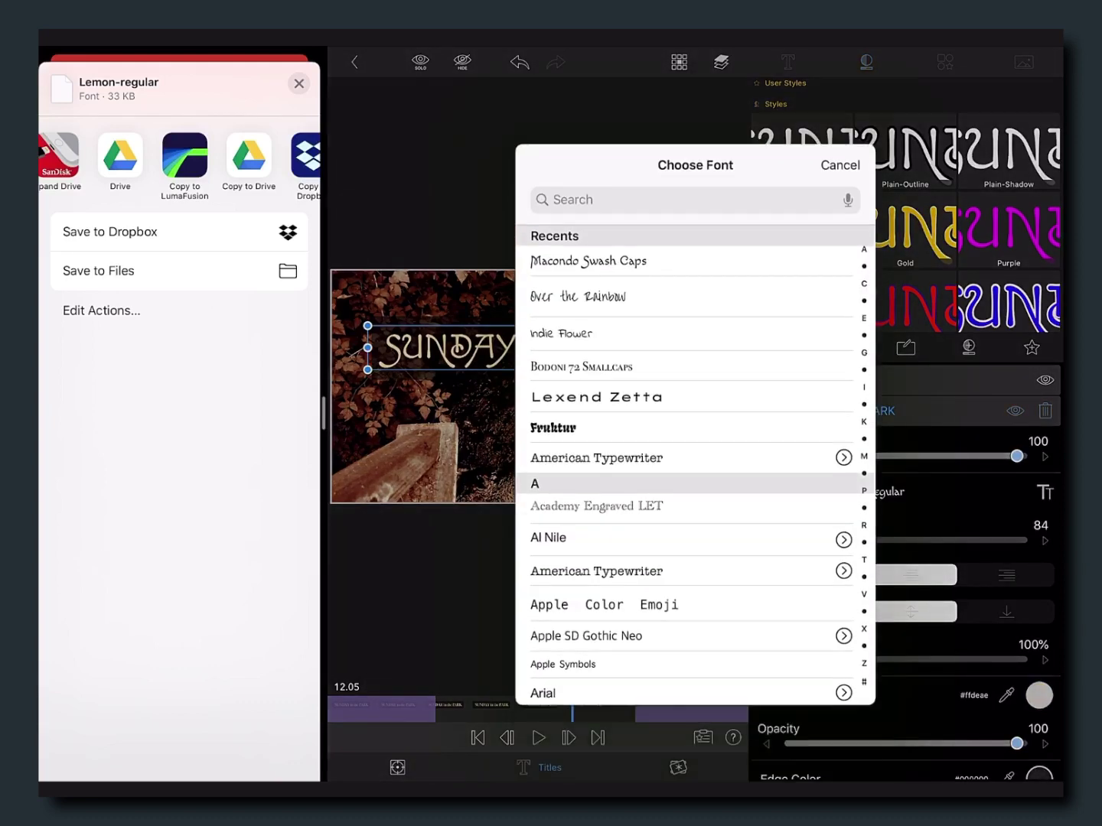
left_click(864, 462)
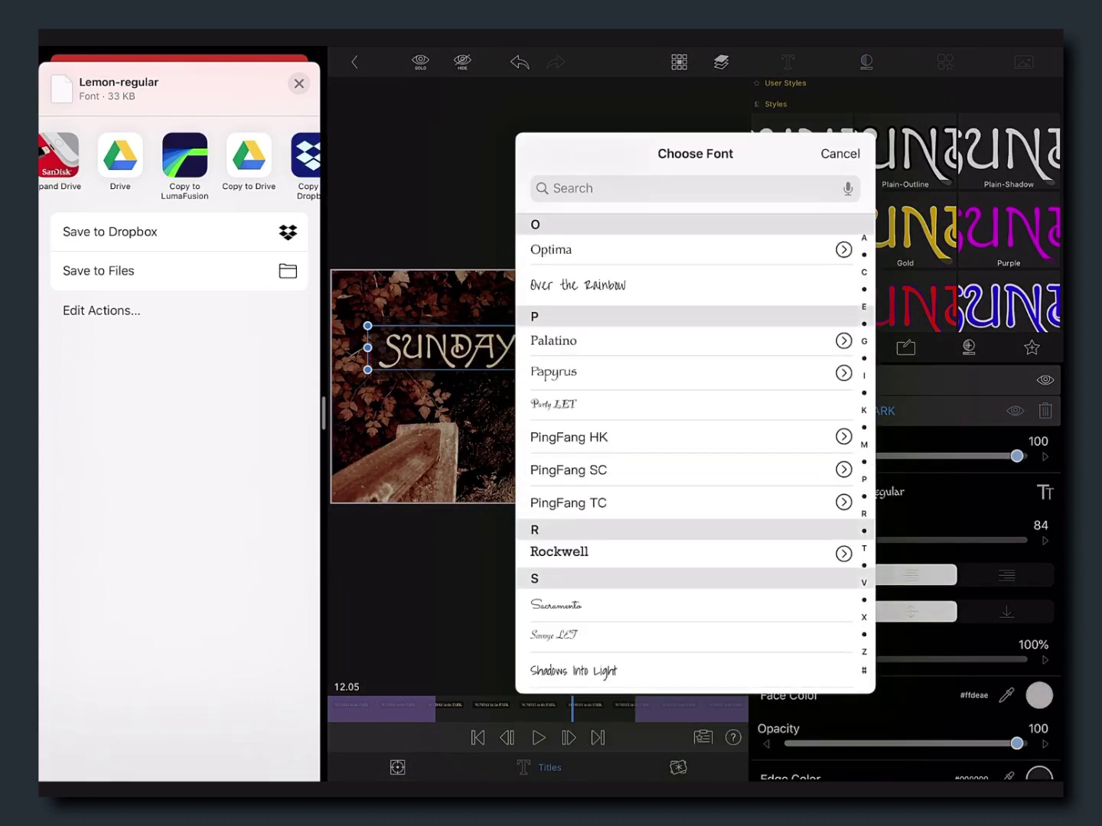
scroll(691, 458, "up", 3)
scroll(692, 459, "up", 10)
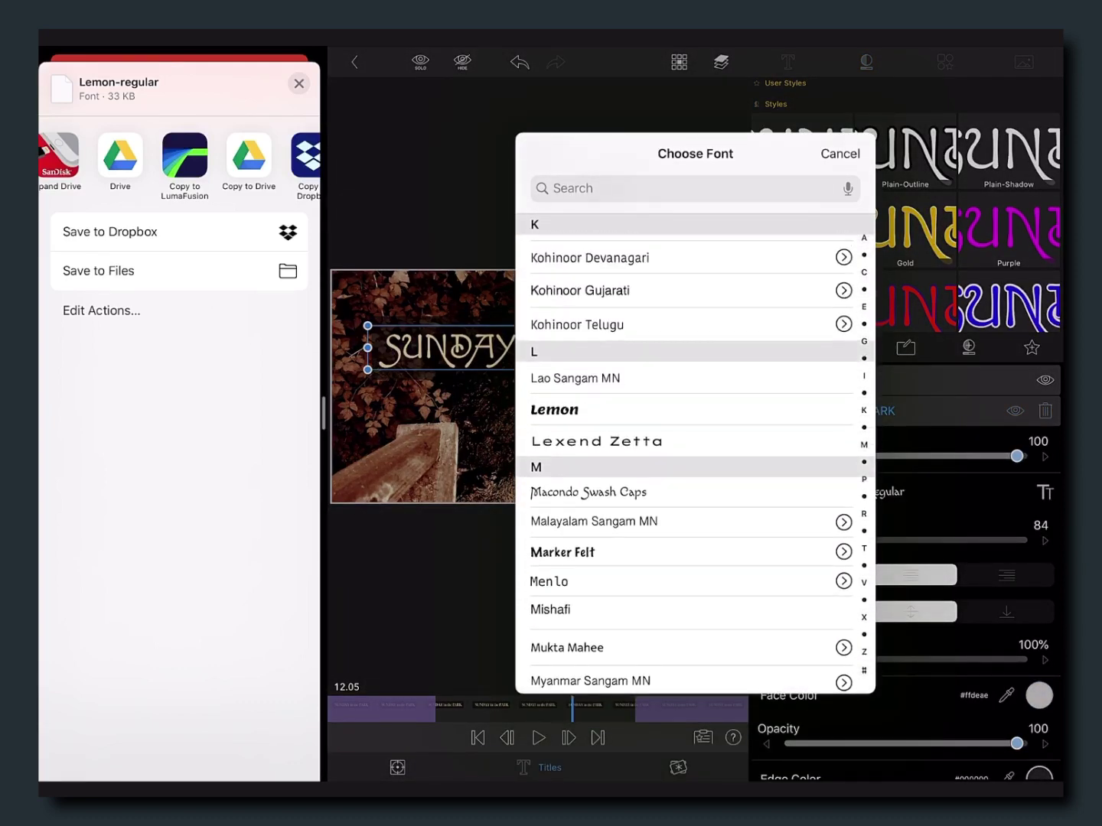
scroll(692, 458, "down", 1)
left_click(555, 378)
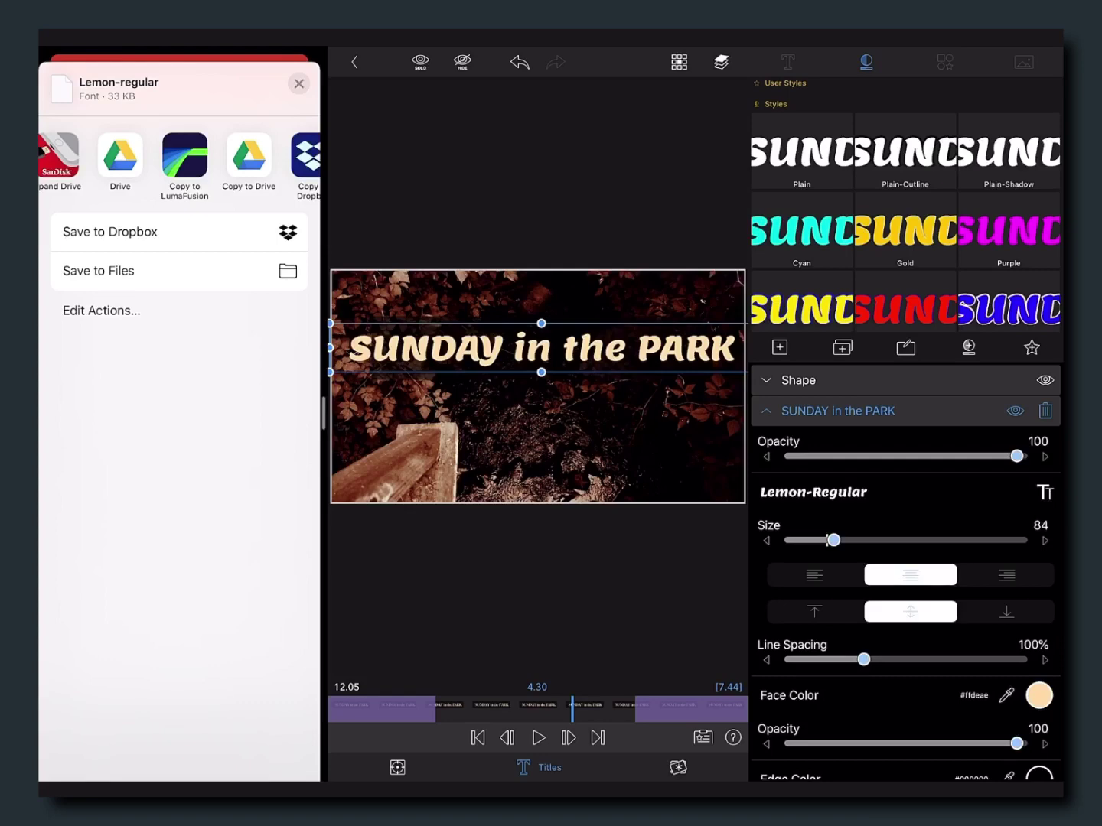
Close Fontasy's Lemon share sheet and drag the Split View divider left to dismiss Fontasy
left_click(300, 84)
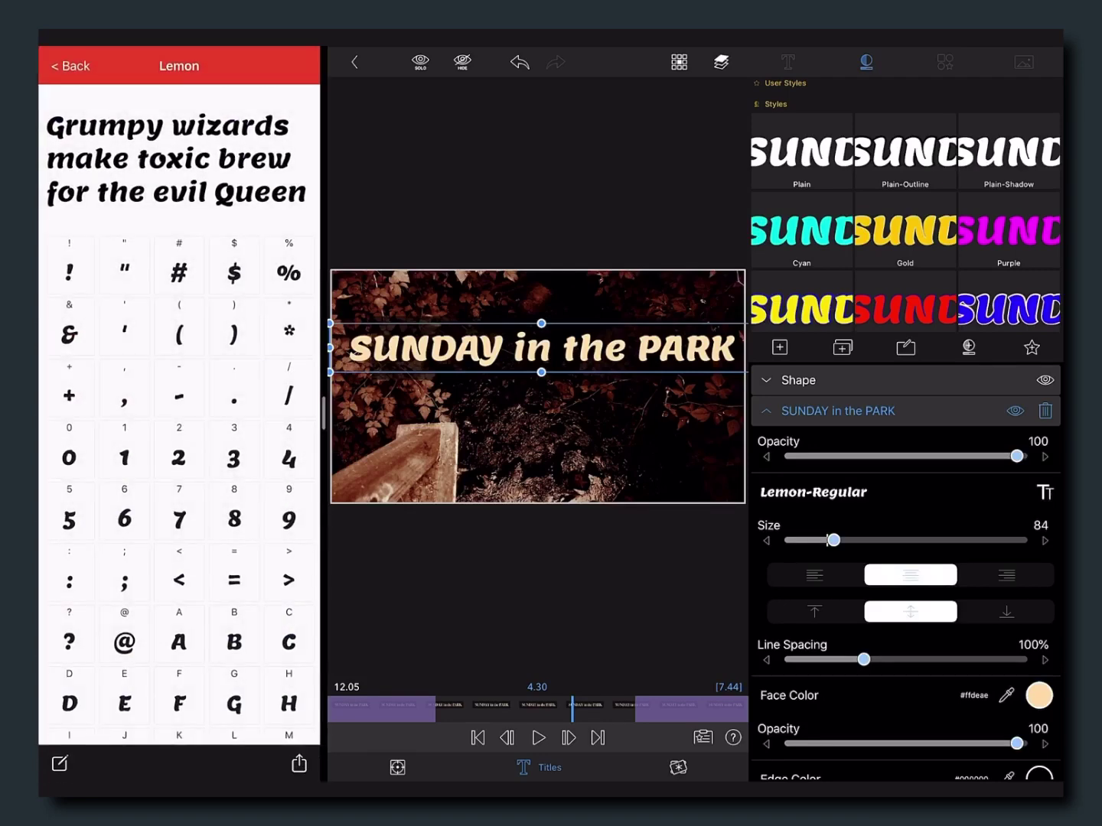
left_click_drag(324, 414, 38, 413)
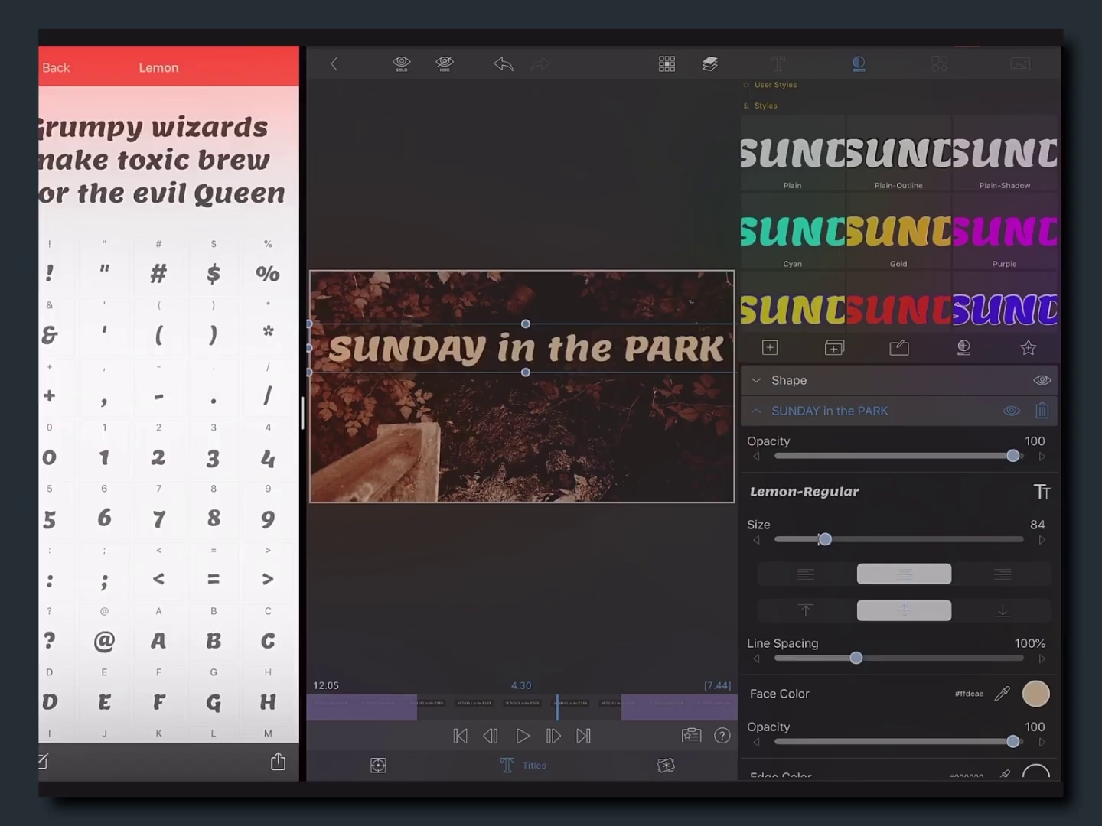